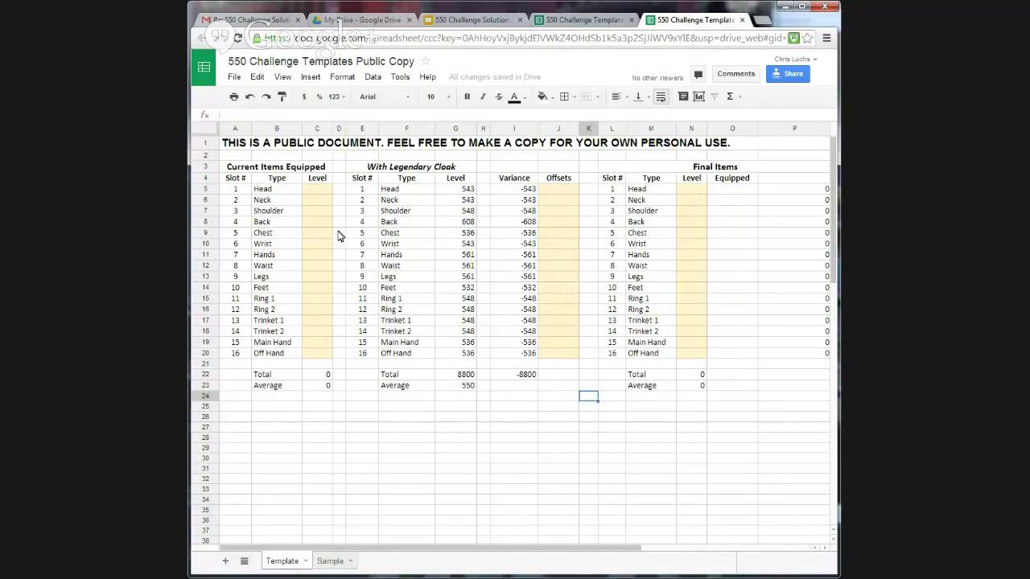
- Examine the Sample sheet's current item levels, its Variance values against the Legendary Cloak set, and the Offsets column
left_click(326, 561)
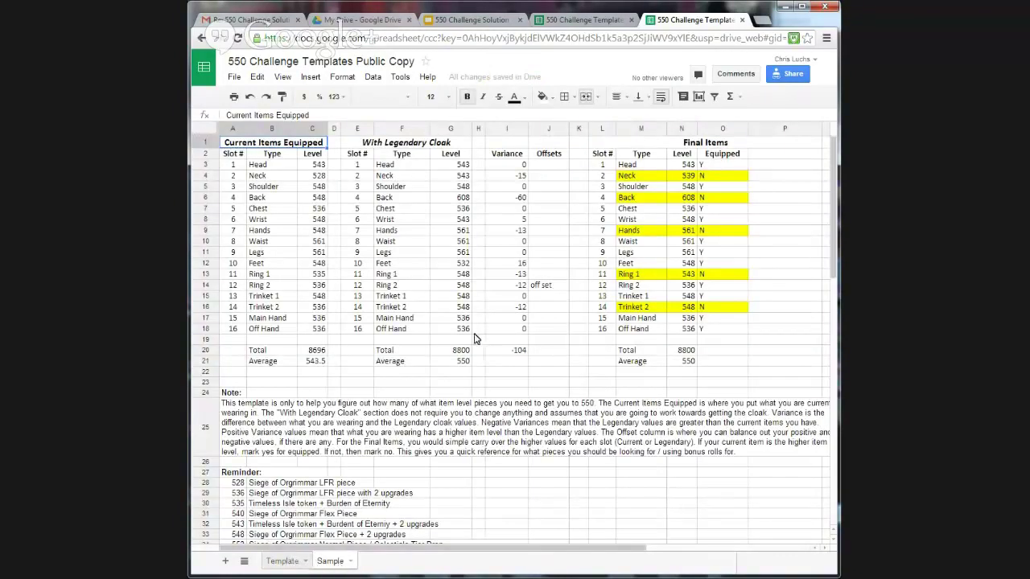
left_click(504, 274)
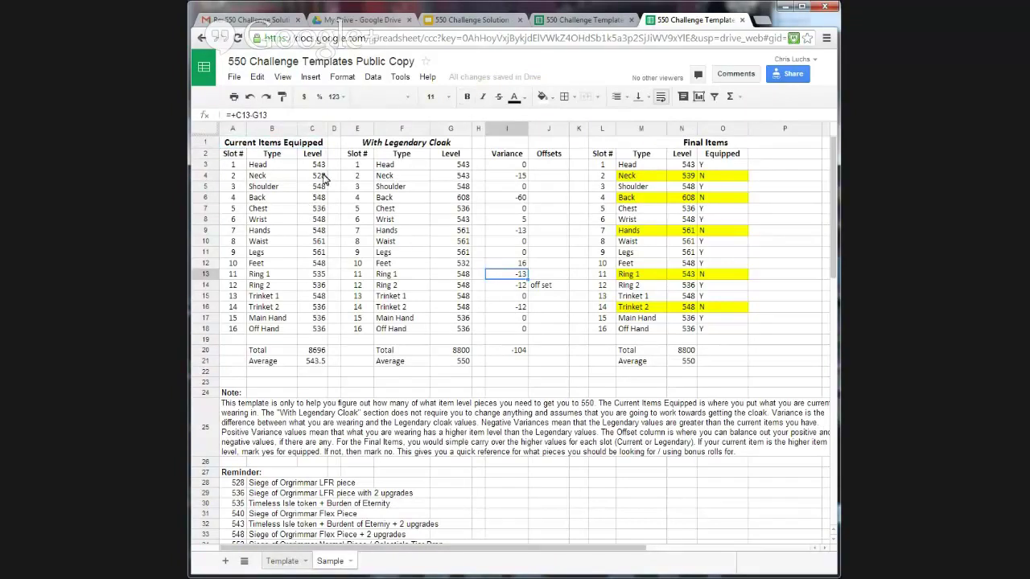
left_click_drag(319, 165, 310, 347)
left_click(350, 351)
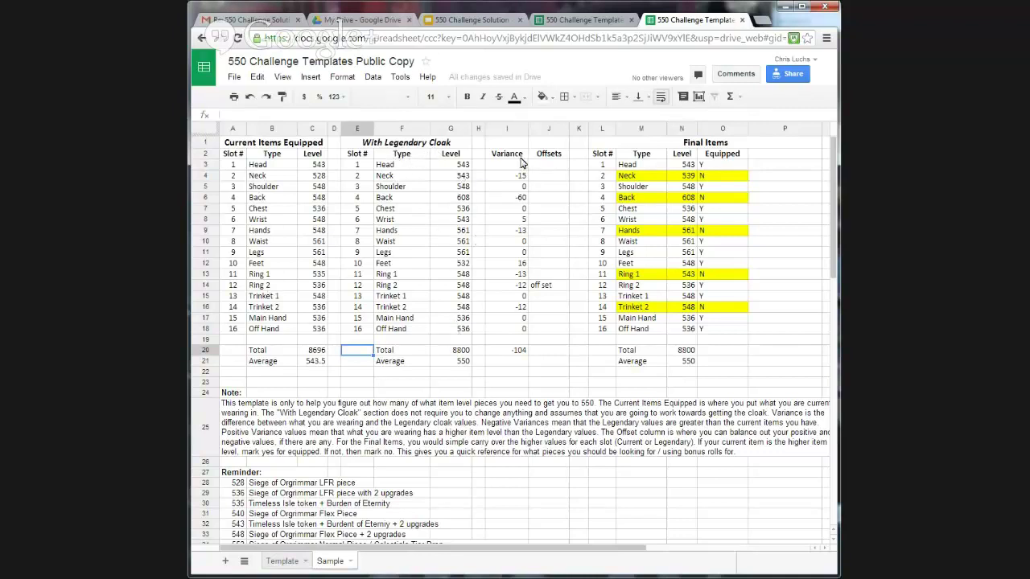
left_click_drag(518, 165, 508, 327)
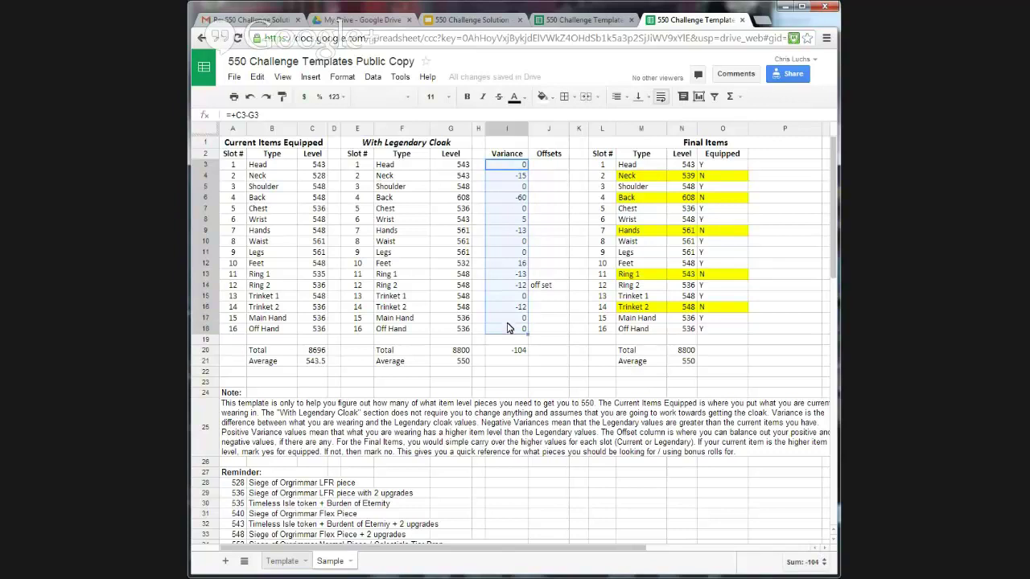
left_click(561, 330)
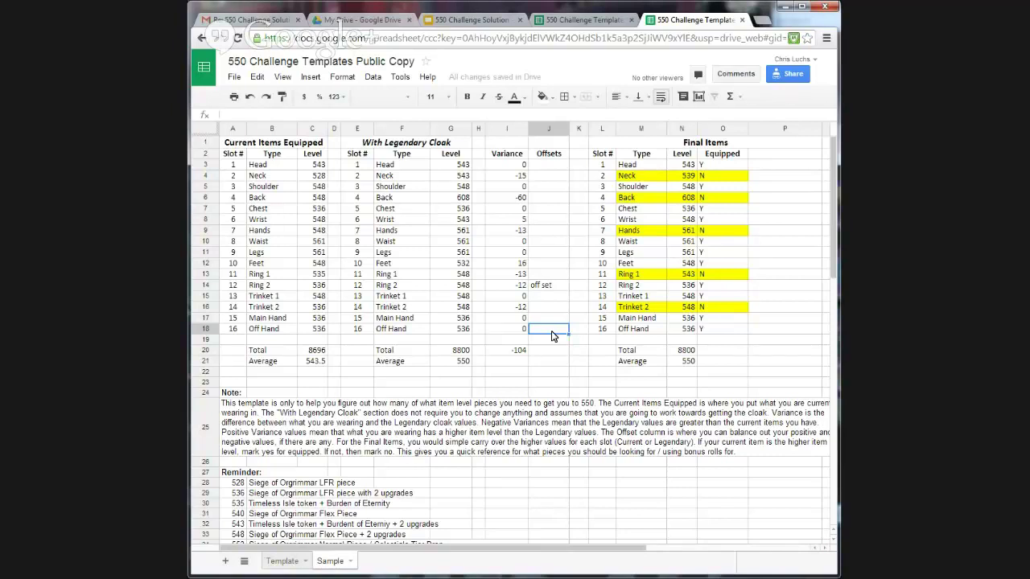
left_click(553, 288)
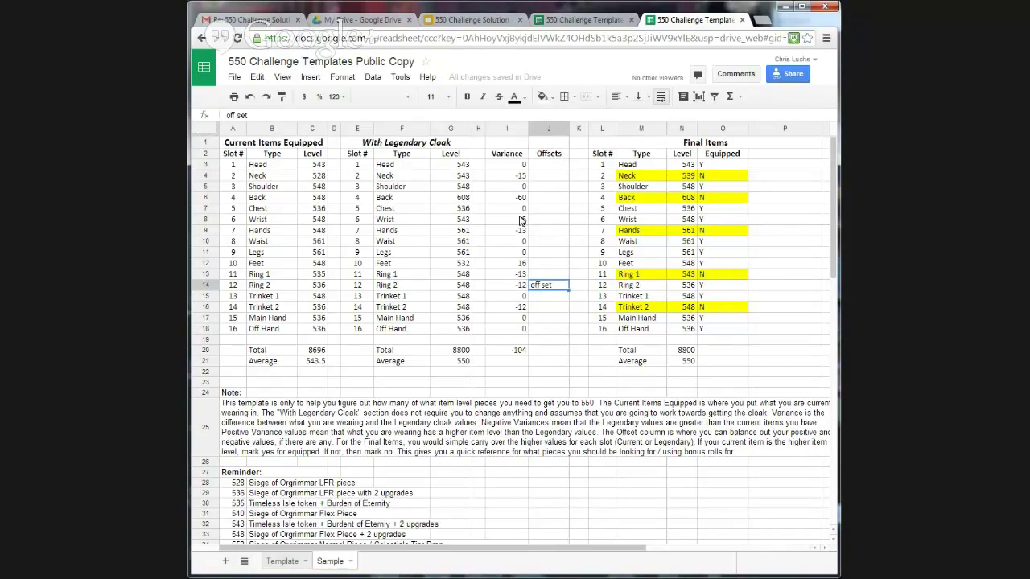
left_click(513, 179)
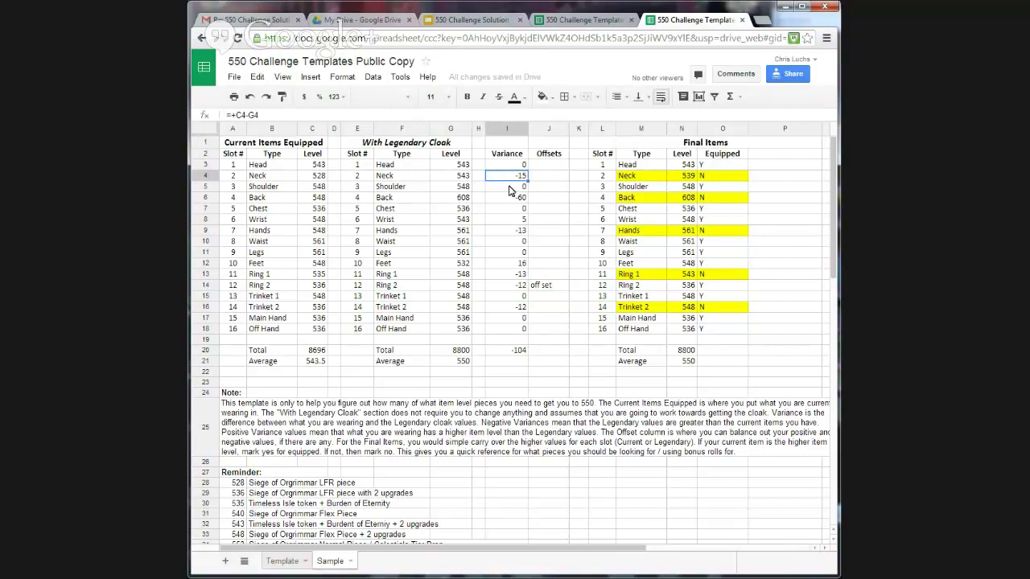
- Mark the Feet row's positive variance as "offset" in the Offsets column of the Sample sheet
left_click(515, 264)
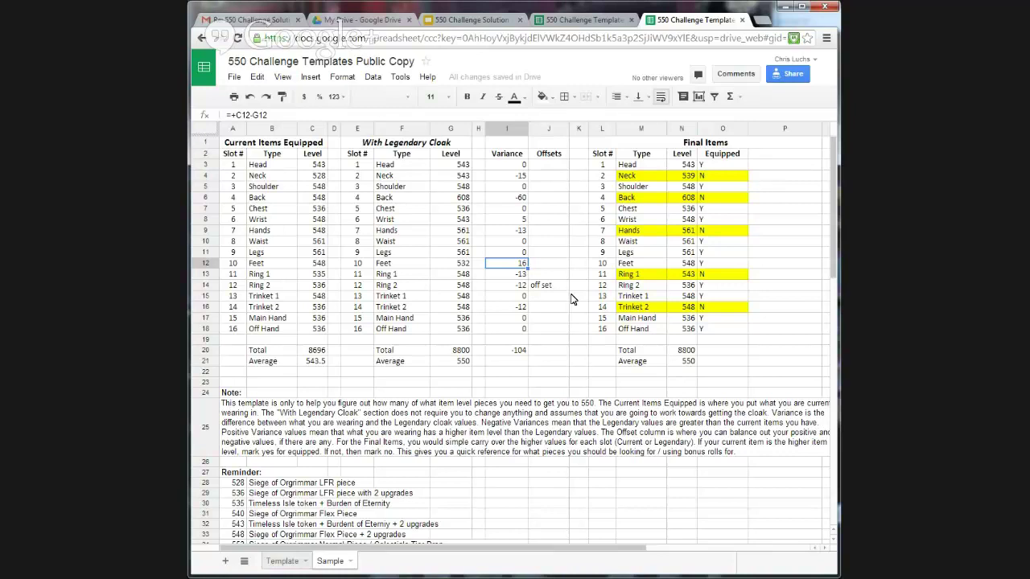
left_click(537, 266)
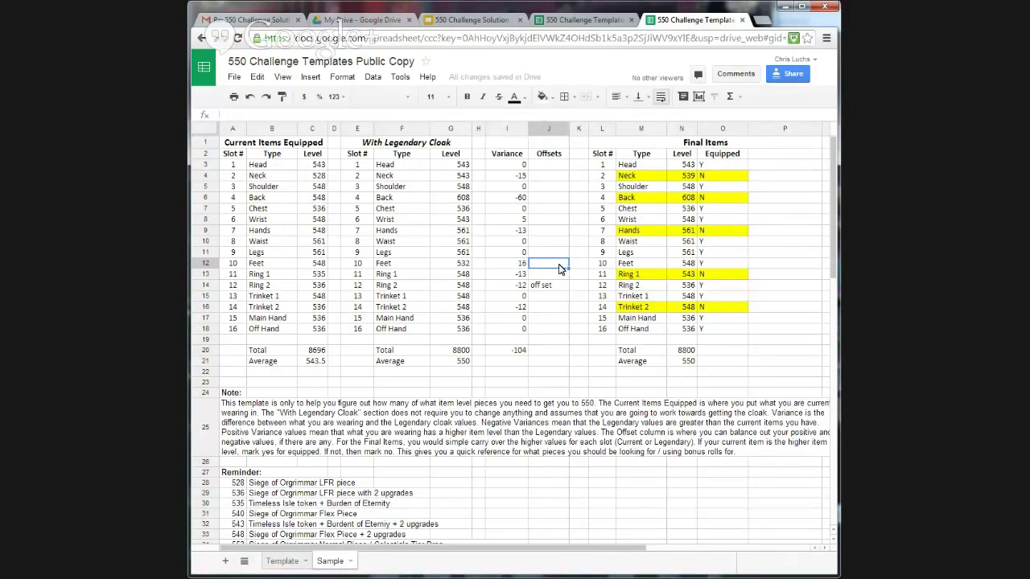
type("offset")
key("Return")
key("Down")
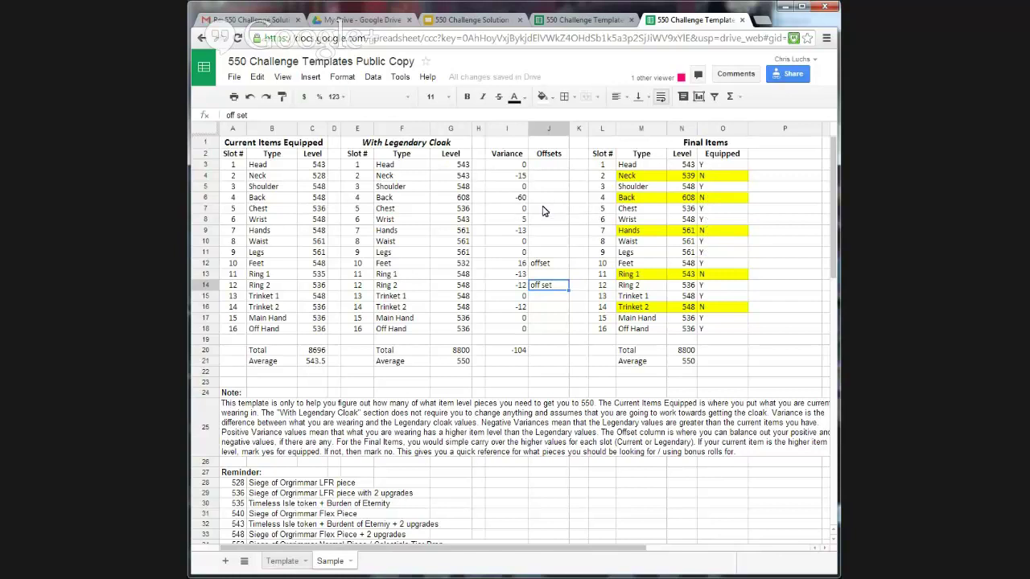
- Review the Final Items Equipped marks and the item-level reminder list below the note, and return to the Template sheet
left_click(712, 232)
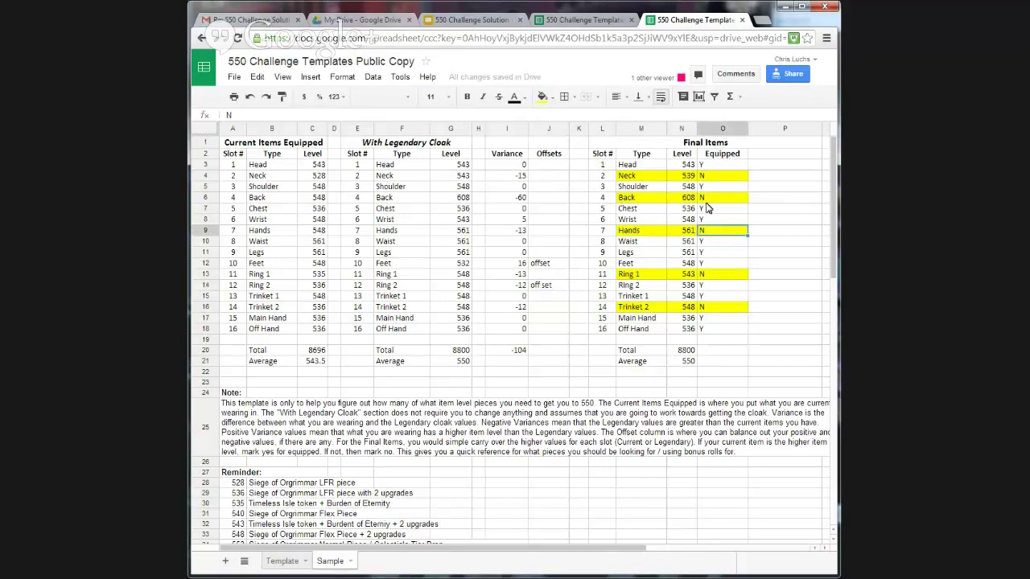
left_click(709, 200)
left_click(727, 221)
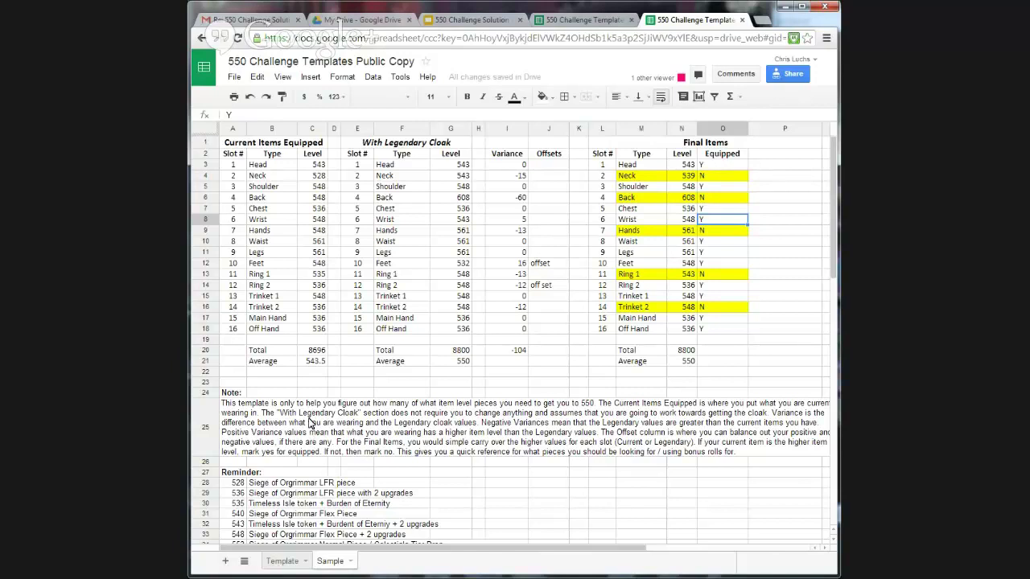
scroll(309, 424, "down", 1)
scroll(326, 406, "down", 1)
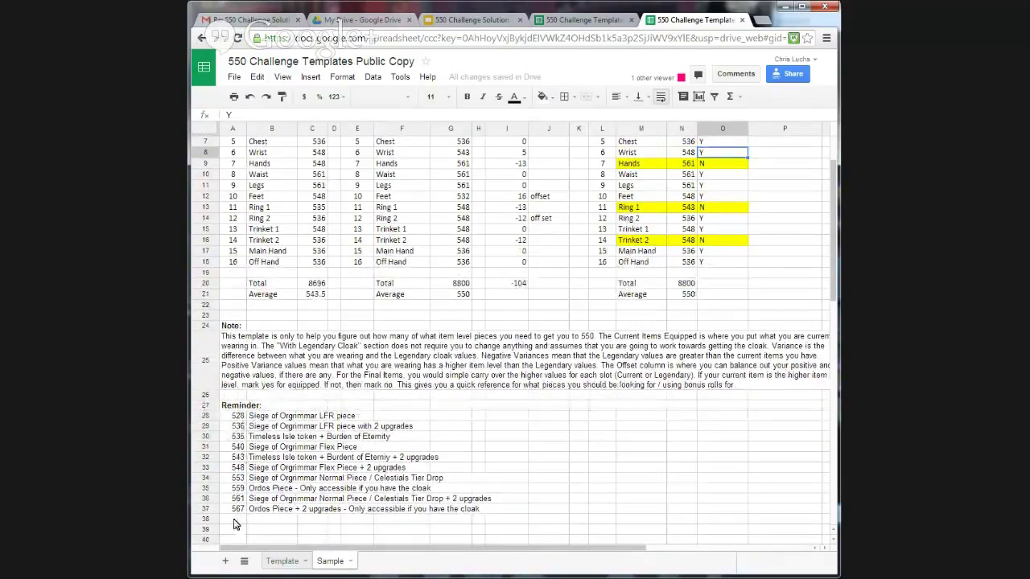
scroll(293, 462, "up", 2)
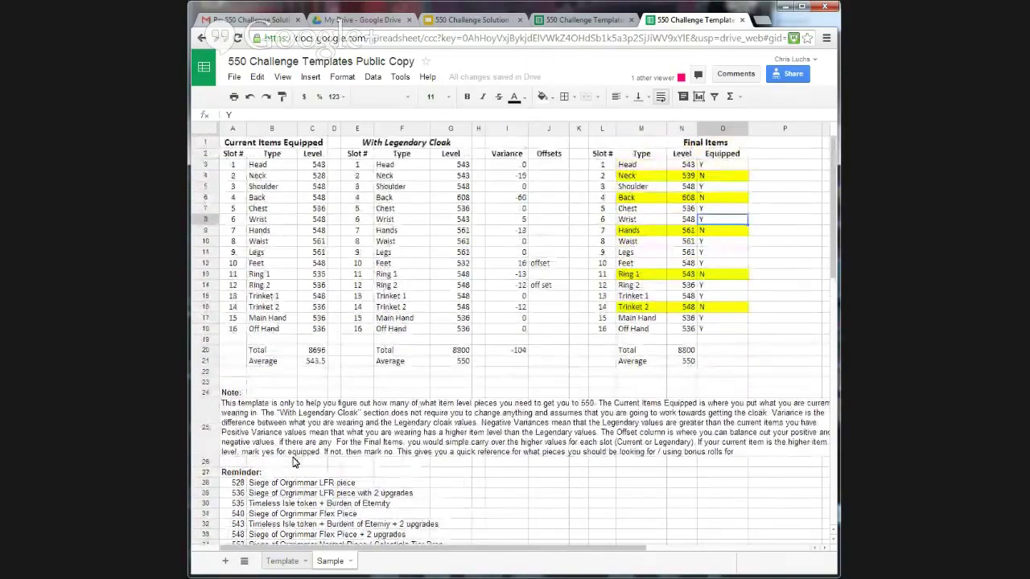
left_click(284, 561)
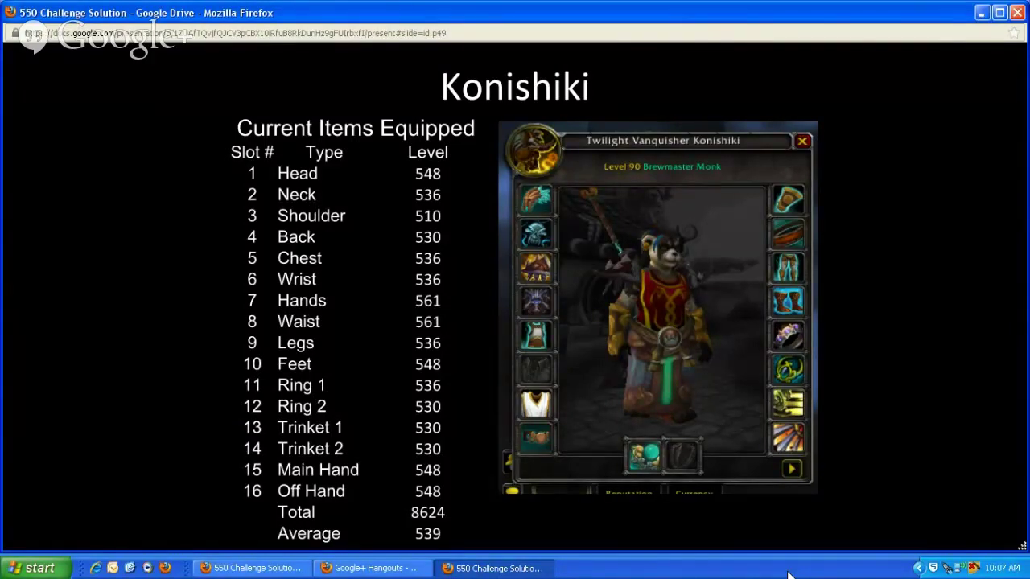
- Advance the 550 Challenge Solution slideshow in Google Slides to the bulleted Recommended strategy slide
key("Right")
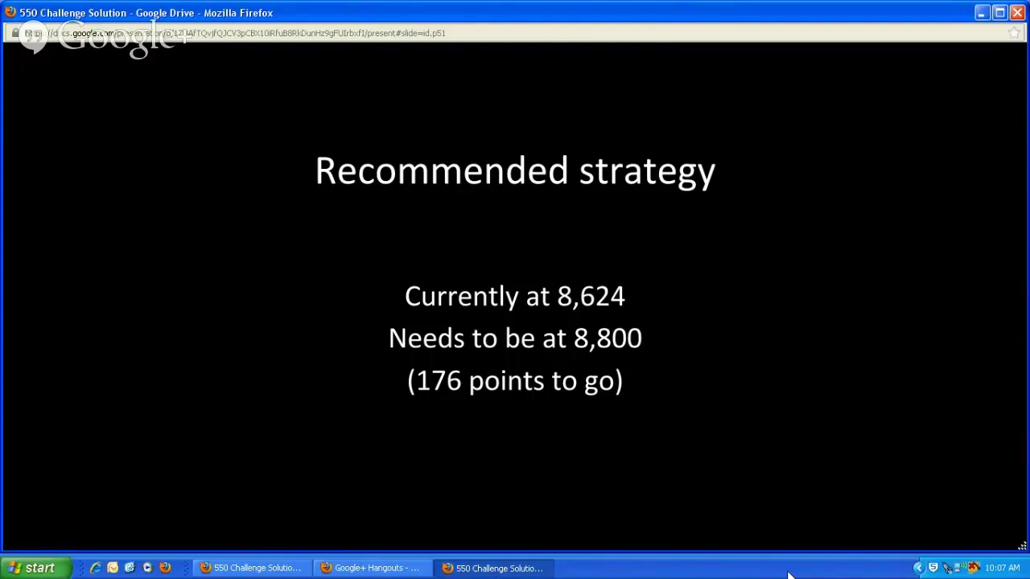
key("Right")
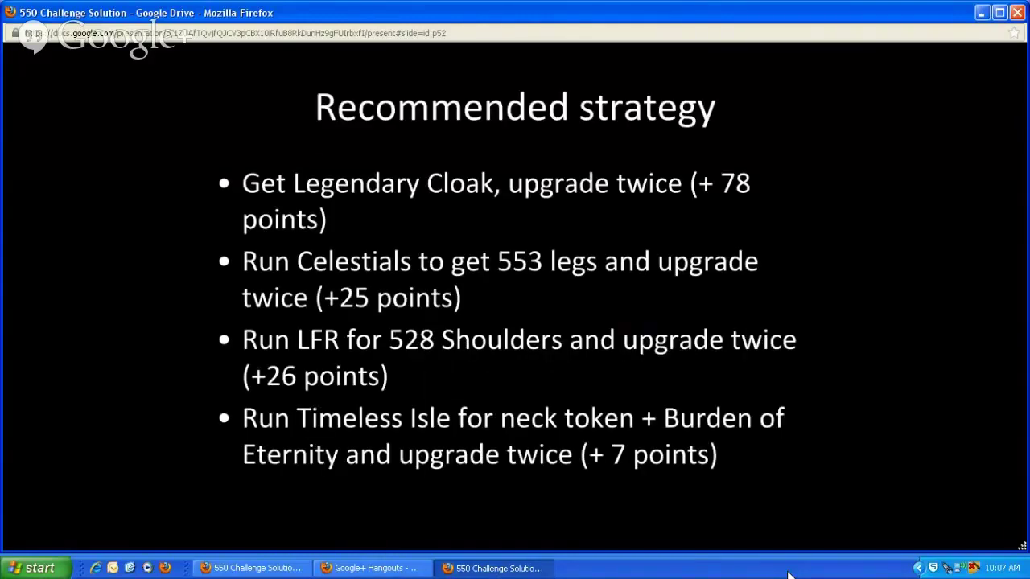
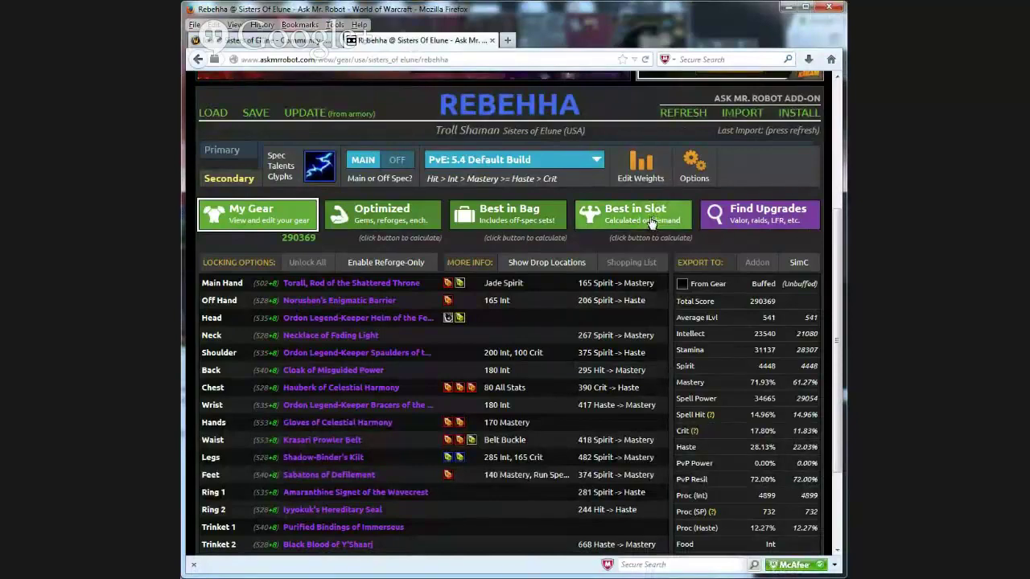
- In the Ask Mr. Robot optimization options, exclude thunder/warforged items and set Heroic gear to None
left_click(692, 165)
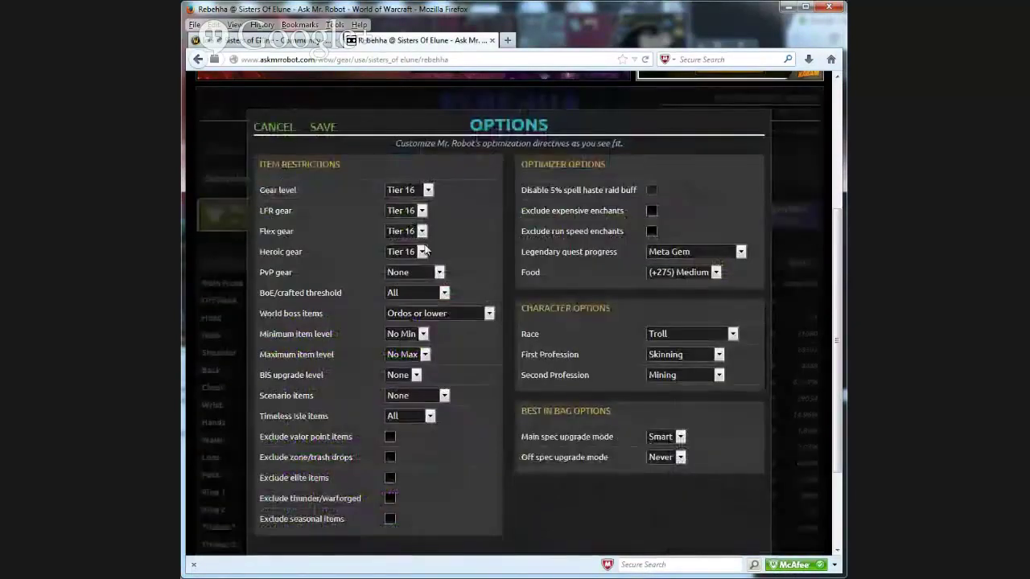
scroll(424, 251, "down", 2)
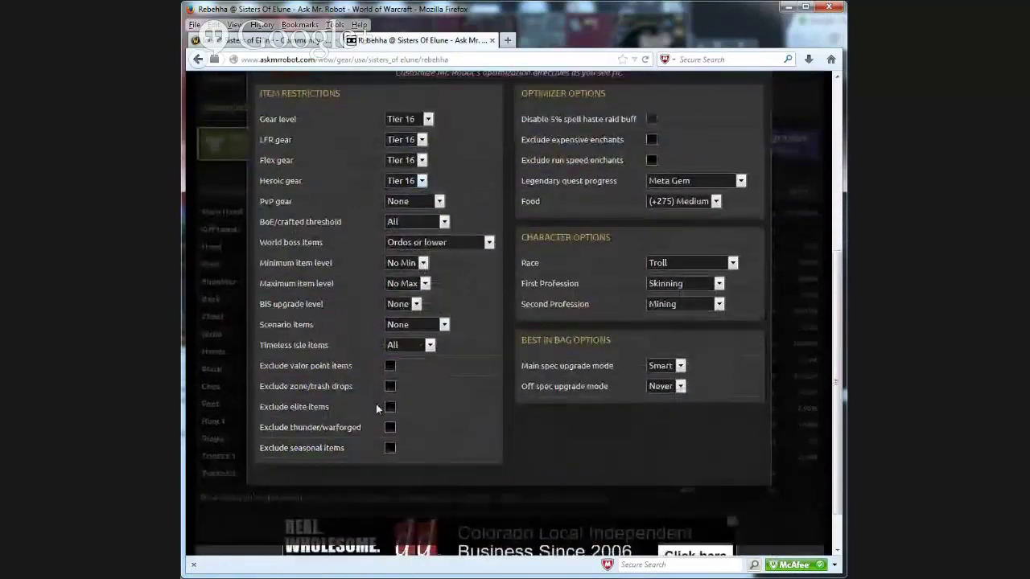
left_click(391, 428)
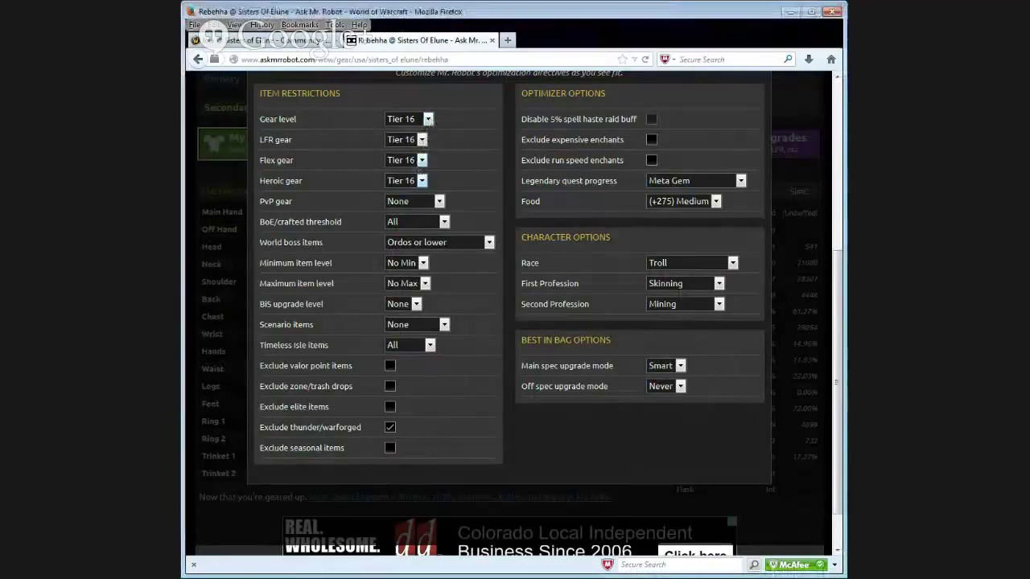
left_click(421, 181)
left_click(452, 163)
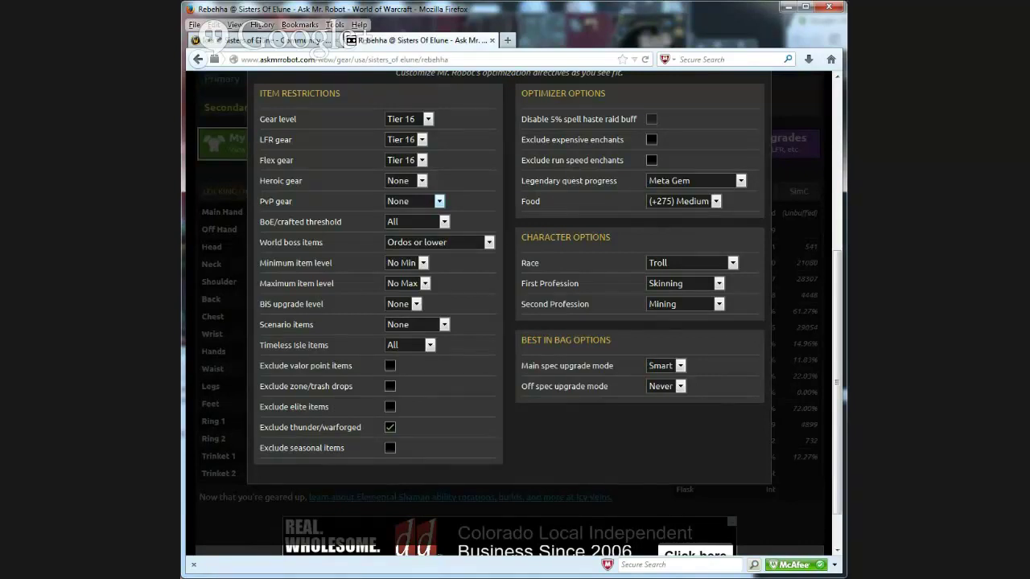
- Set the item restrictions for Gear level to Pre-Raid and Flex gear to None
scroll(290, 447, "up", 2)
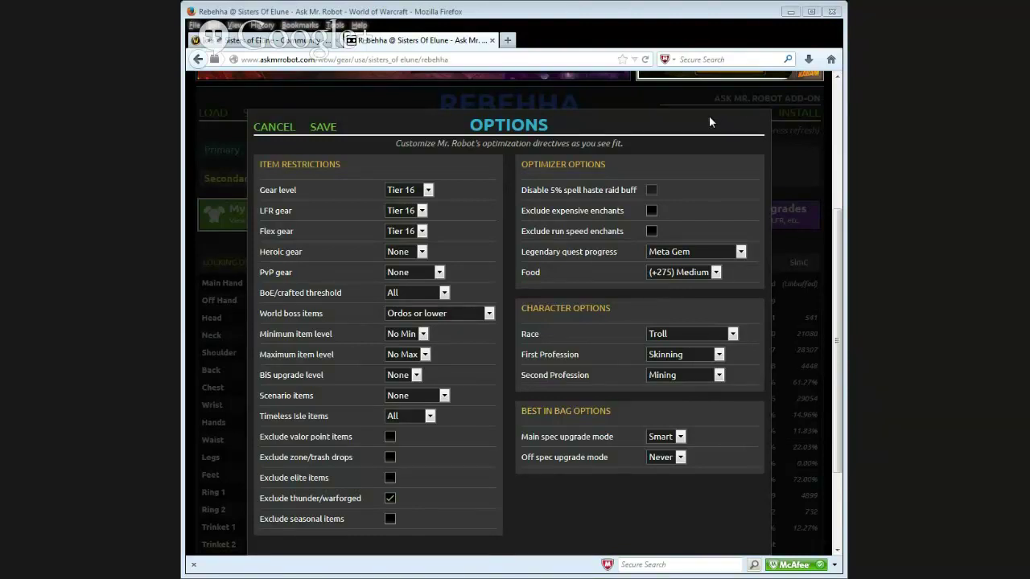
left_click(426, 191)
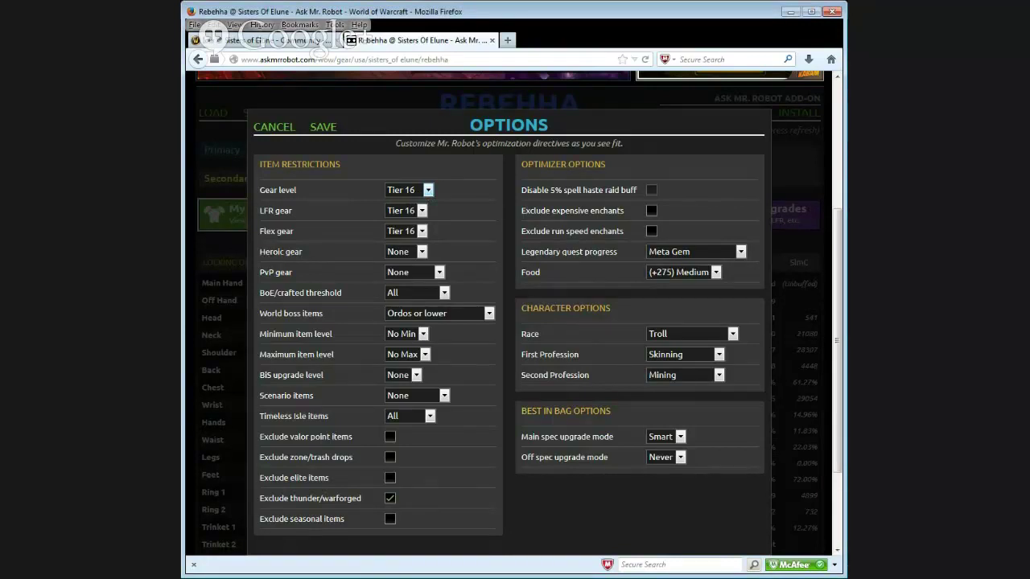
left_click(424, 206)
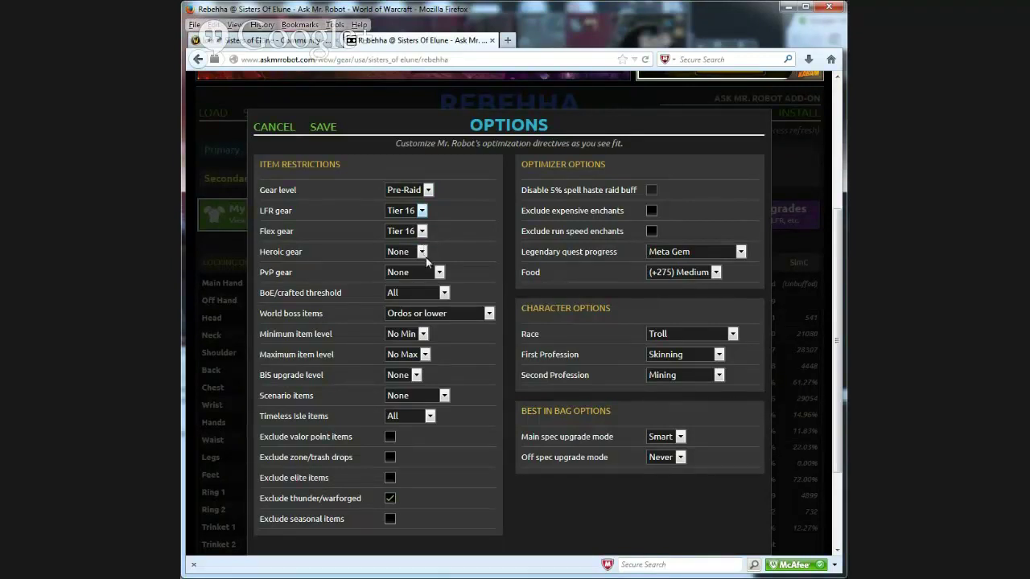
scroll(425, 257, "down", 1)
scroll(425, 257, "down", 2)
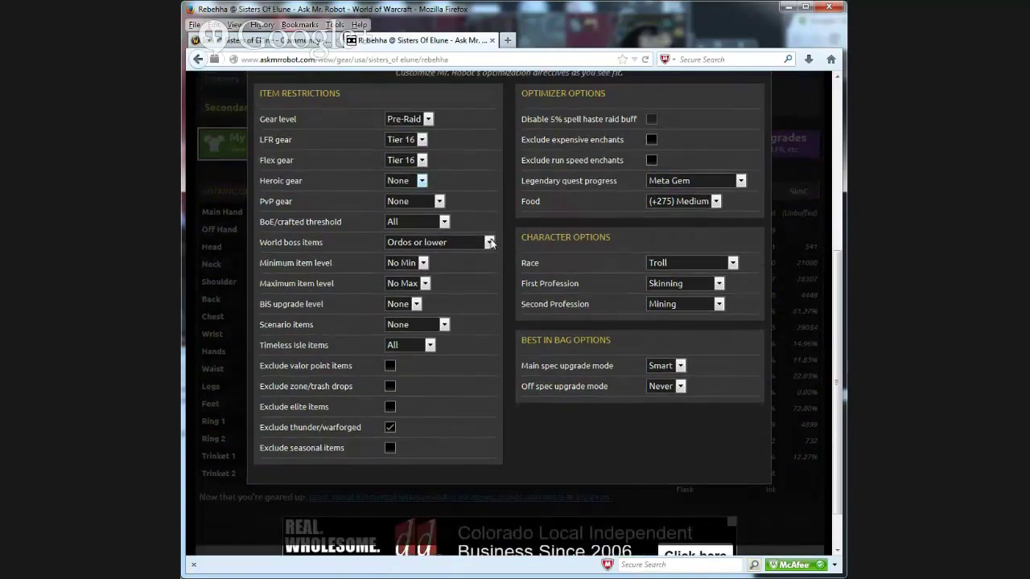
left_click(422, 160)
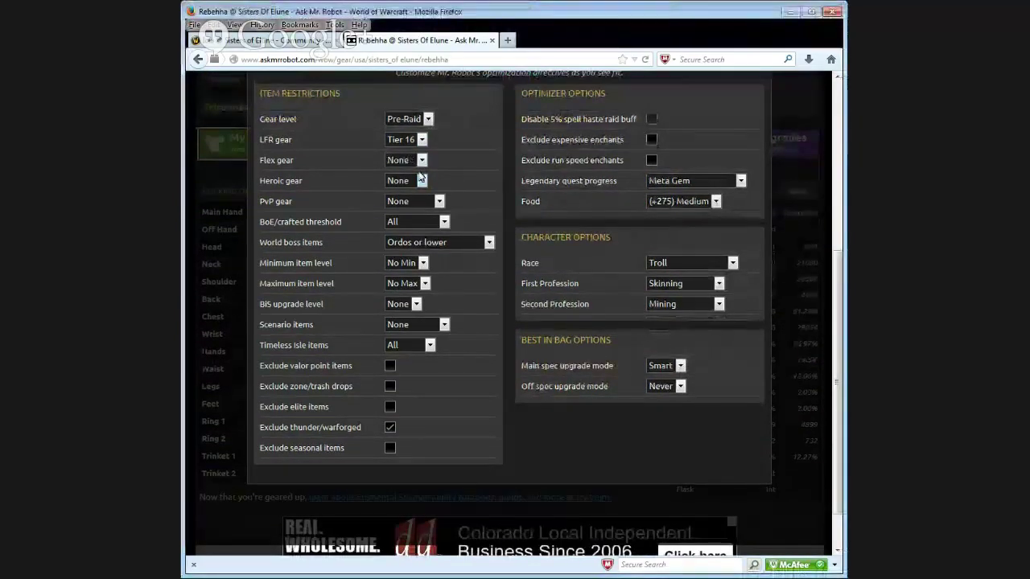
- Limit World boss items to "Four Celestials or lower" and save the optimization options
scroll(434, 171, "down", 1)
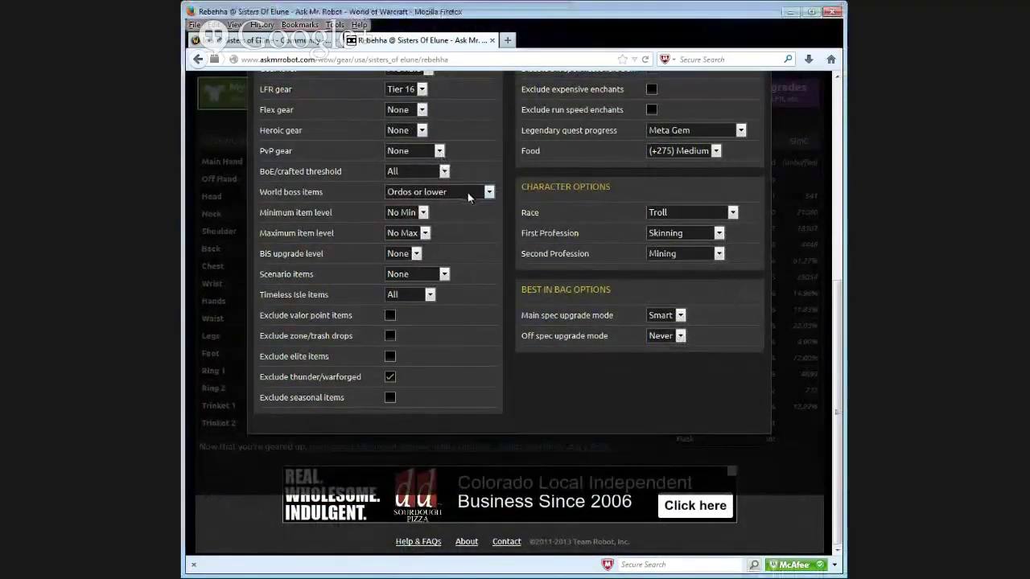
left_click(460, 218)
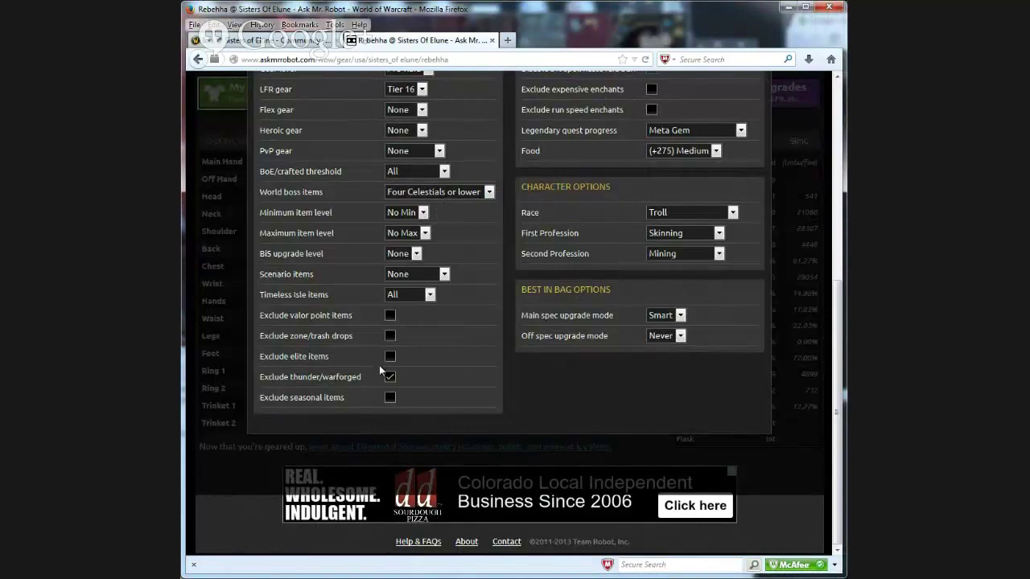
scroll(387, 379, "up", 3)
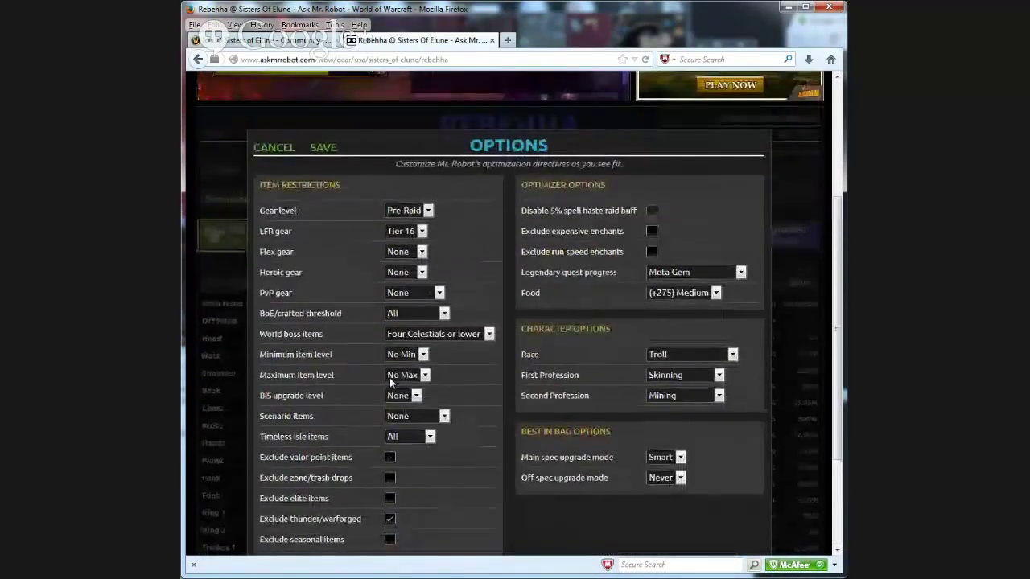
left_click(321, 147)
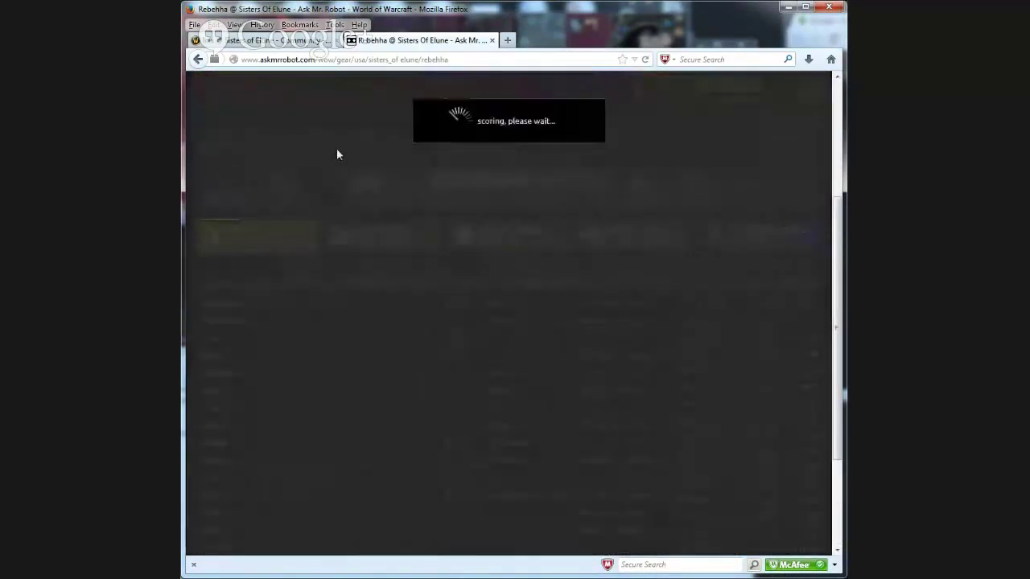
- Calculate the character's Best in Slot gear and inspect the suggested items and their details
left_click(621, 240)
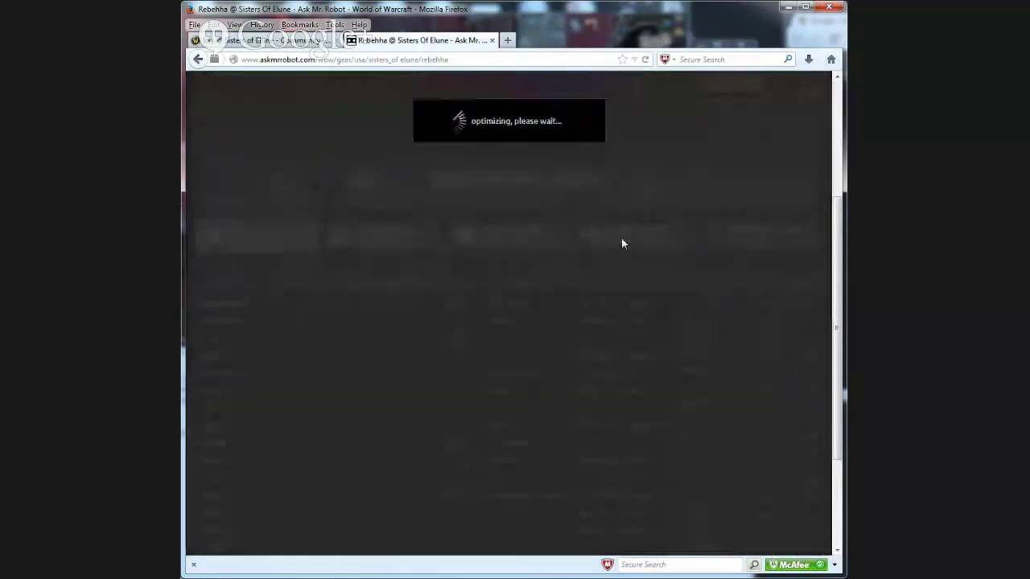
scroll(621, 239, "down", 4)
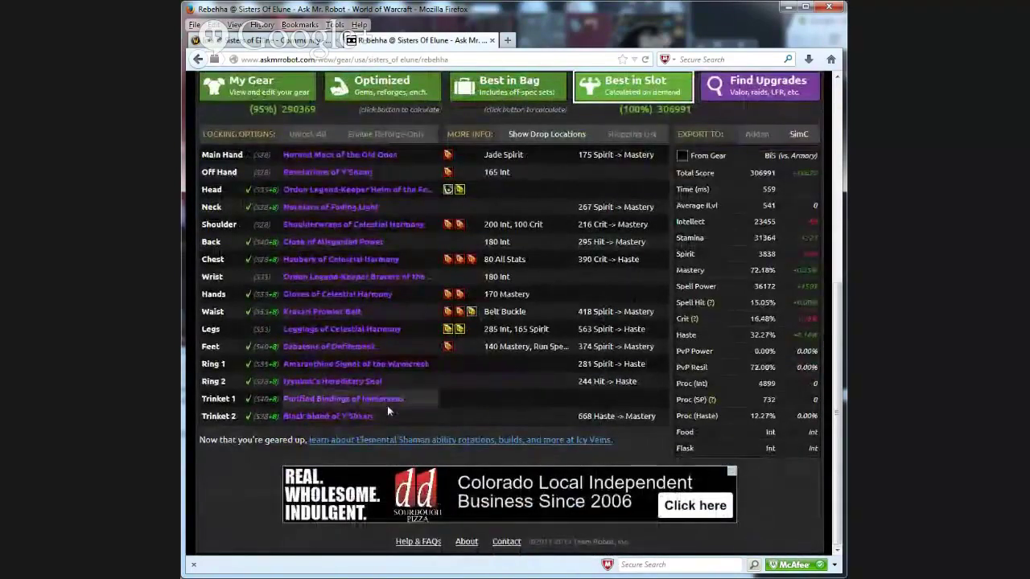
mouse_move(337, 422)
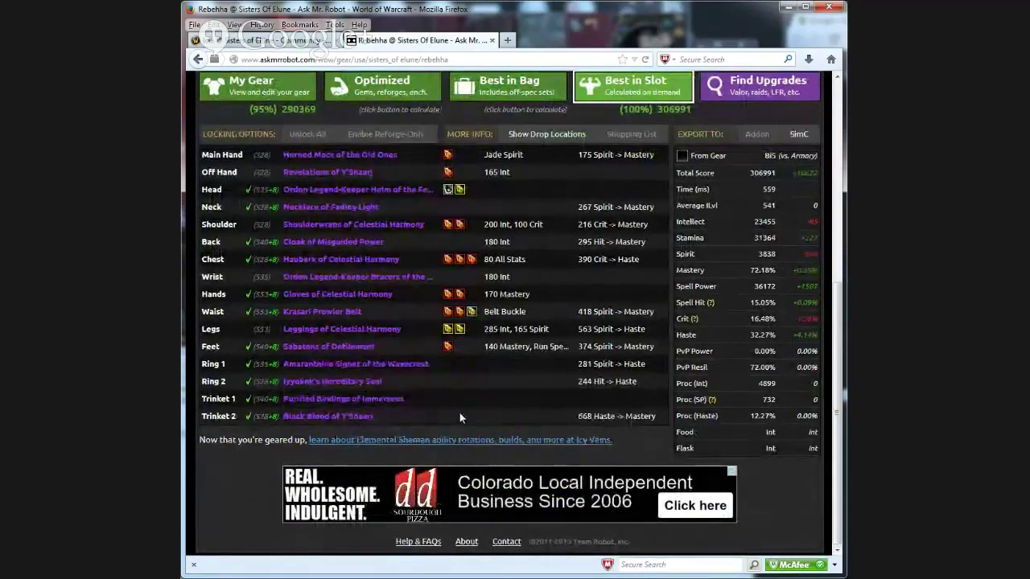
mouse_move(423, 420)
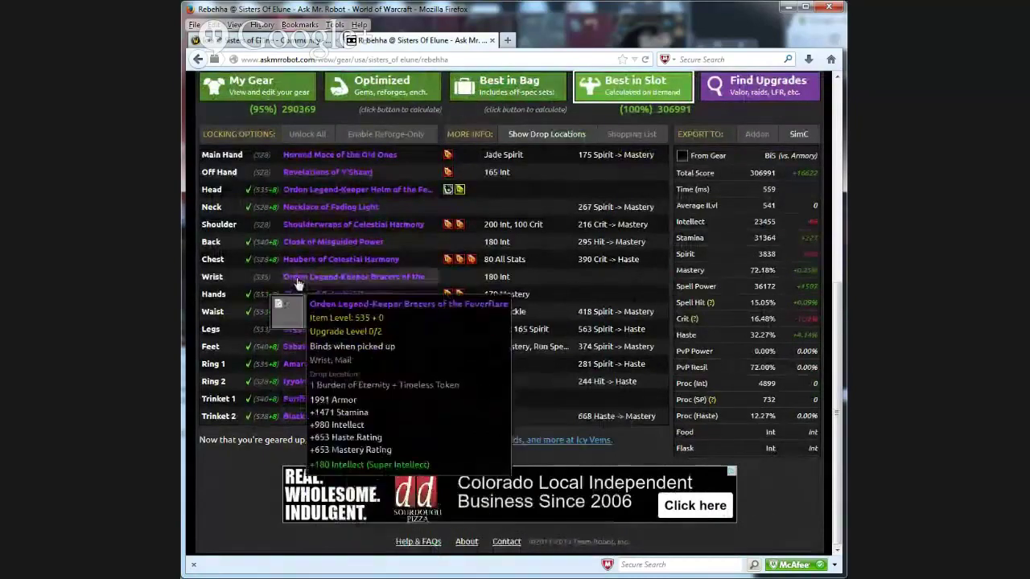
- Review the ranked Best in Slot off-hand alternatives, choose Norushen's Enigmatic Barrier for the off hand and save the gear
mouse_move(321, 181)
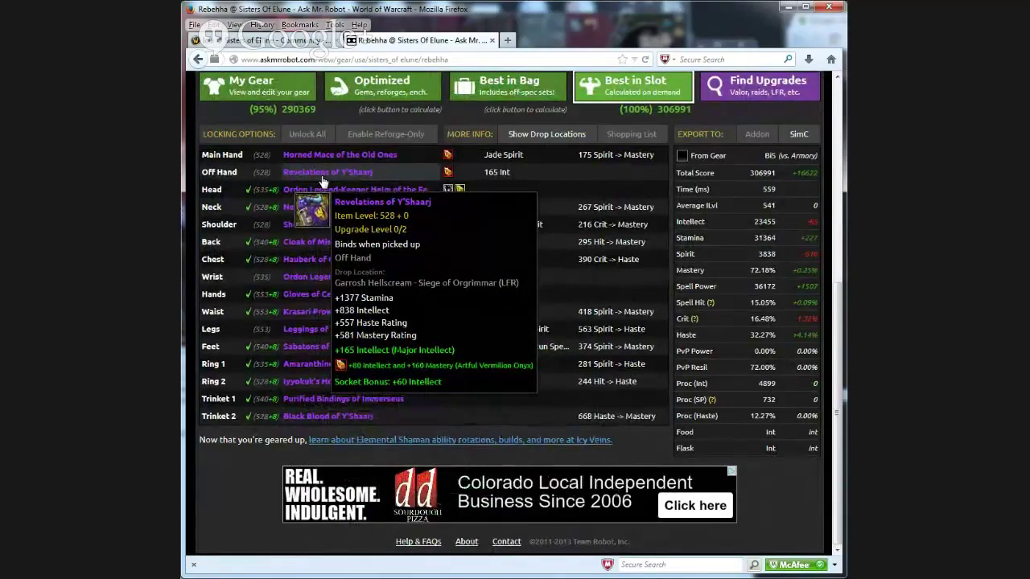
left_click(321, 177)
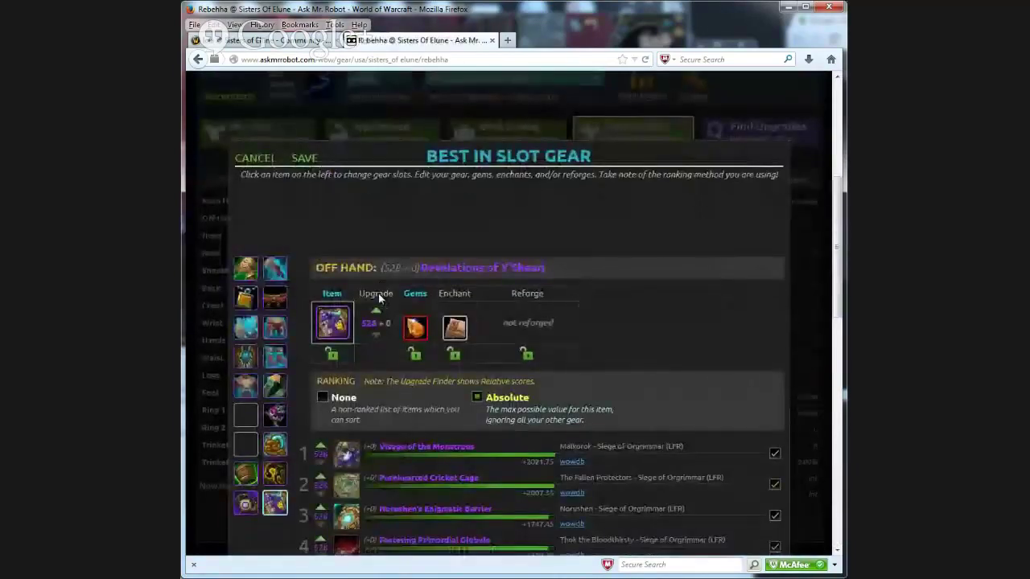
scroll(379, 296, "down", 3)
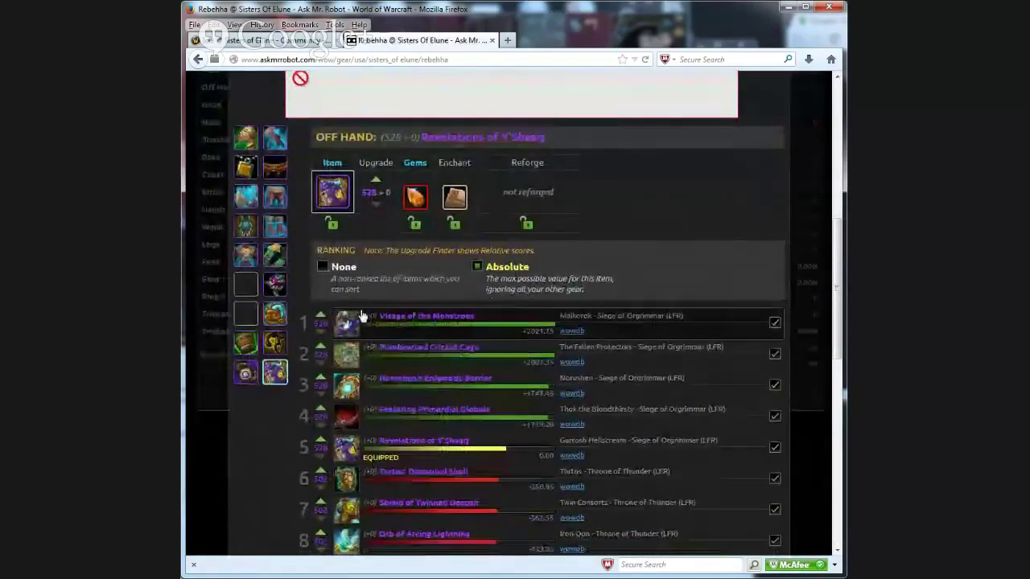
scroll(495, 318, "down", 2)
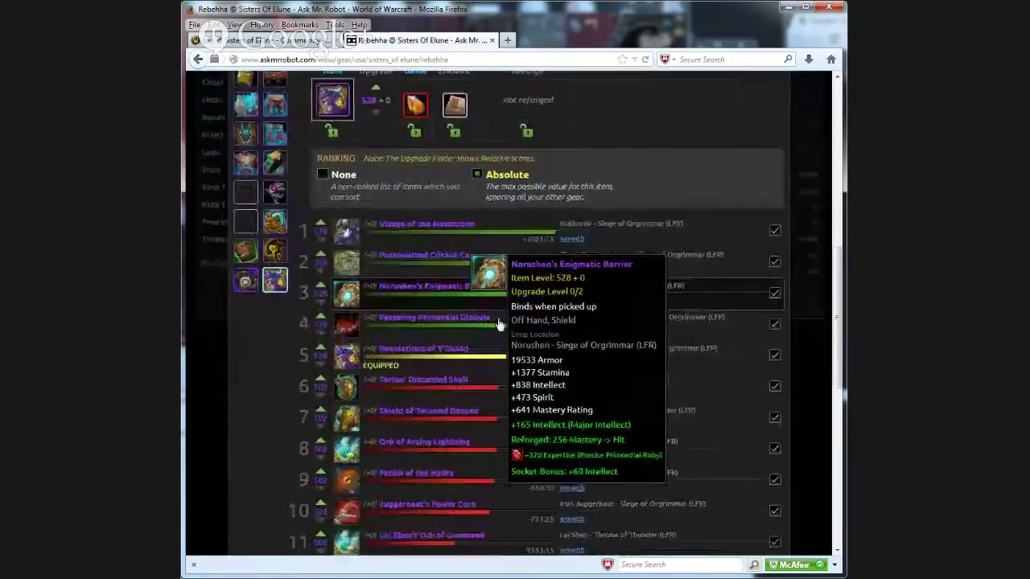
scroll(498, 324, "down", 1)
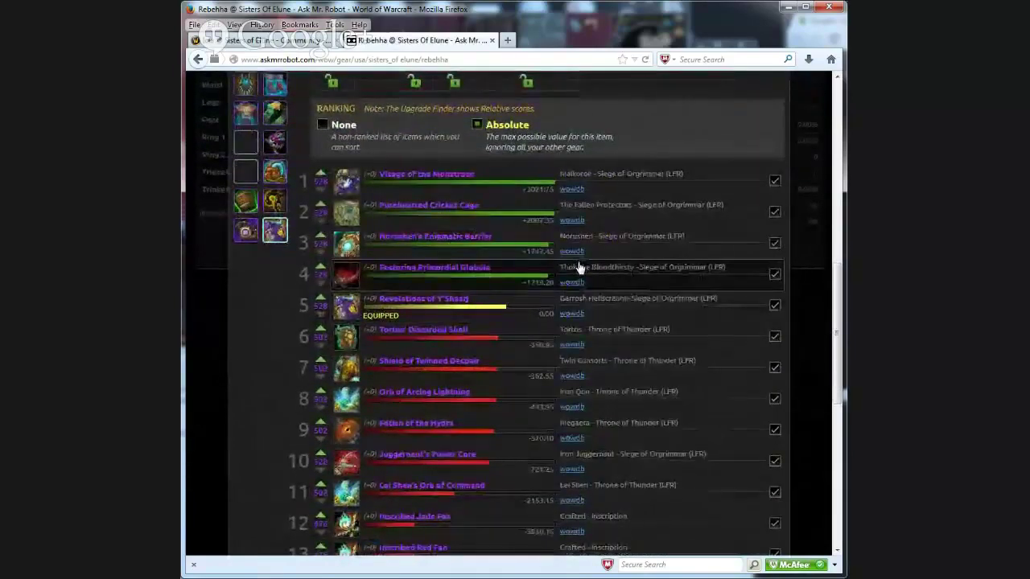
scroll(579, 268, "down", 2)
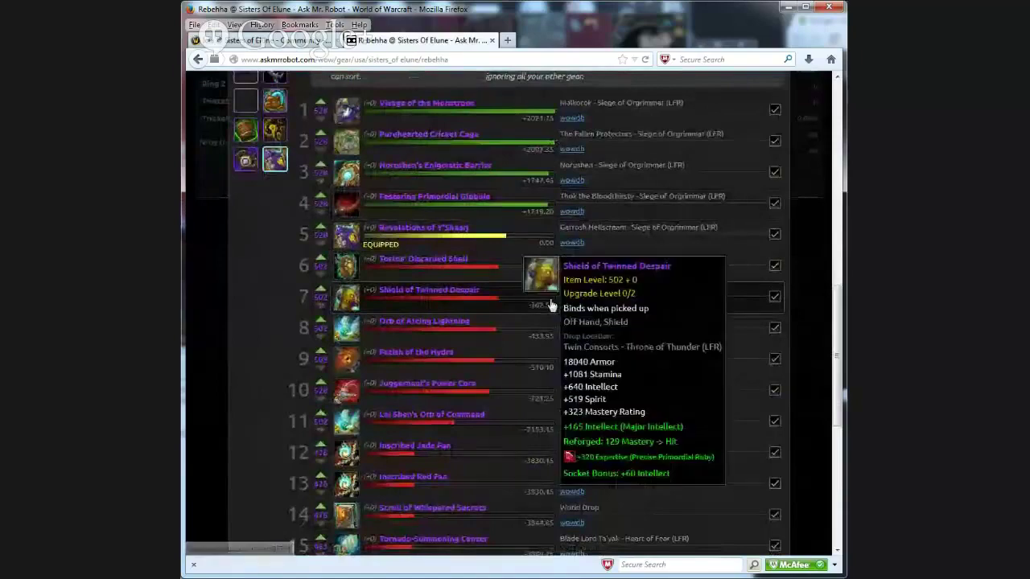
mouse_move(448, 240)
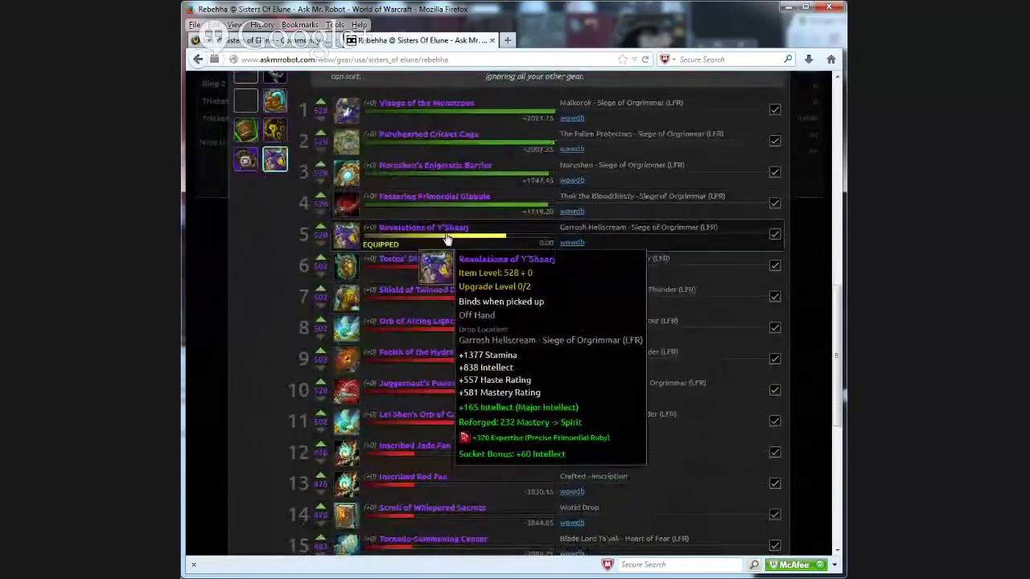
mouse_move(449, 180)
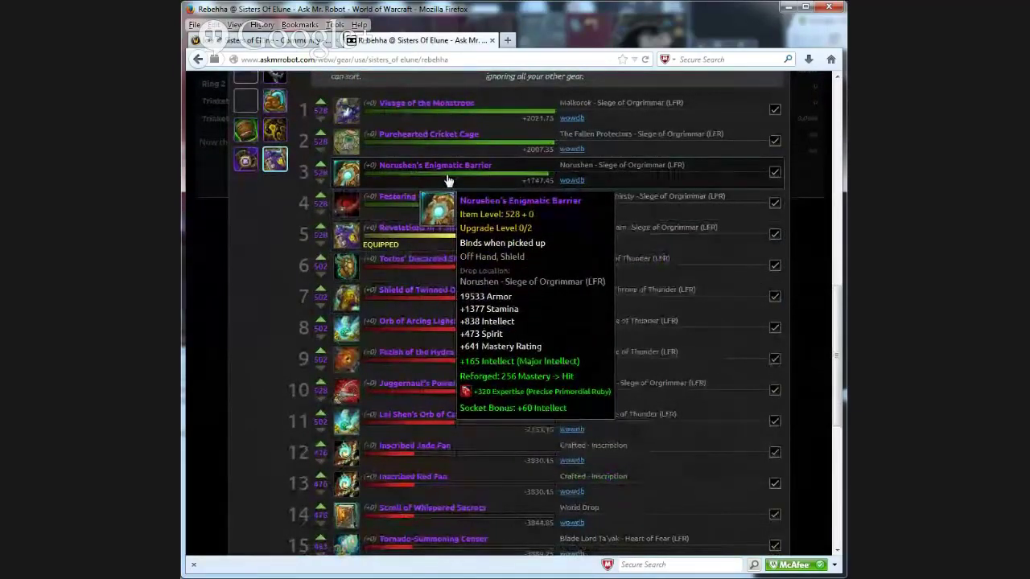
left_click(447, 175)
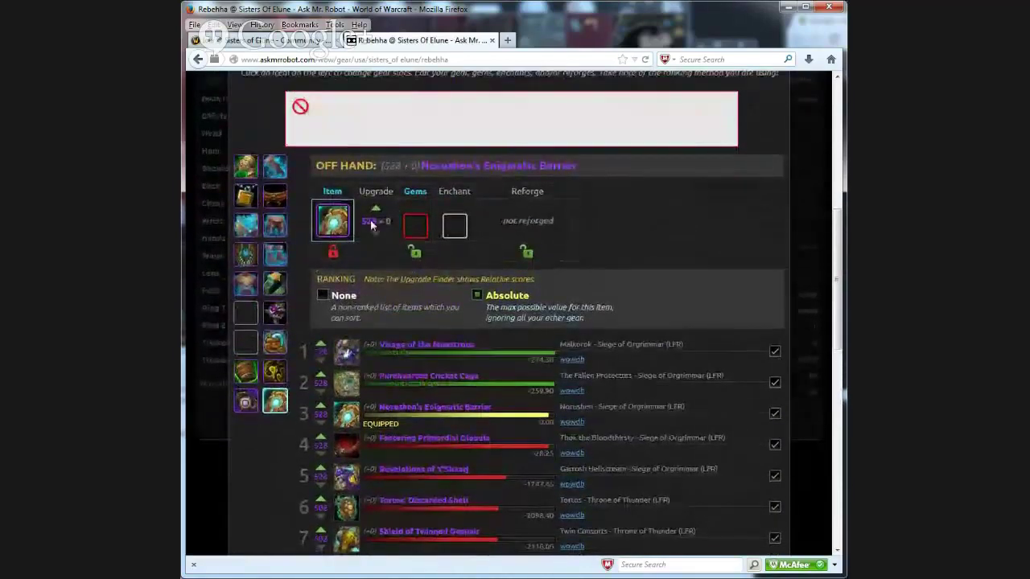
scroll(354, 217, "up", 2)
left_click(304, 115)
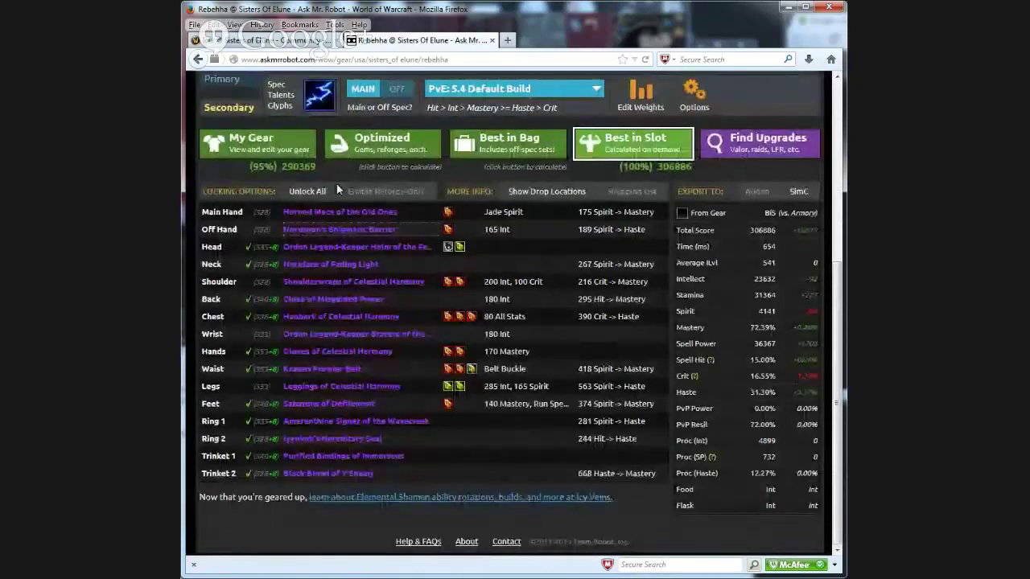
- Compare the currently worn gear with the recalculated Best in Slot list, checking the off-hand item and the slots marked as different
mouse_move(410, 235)
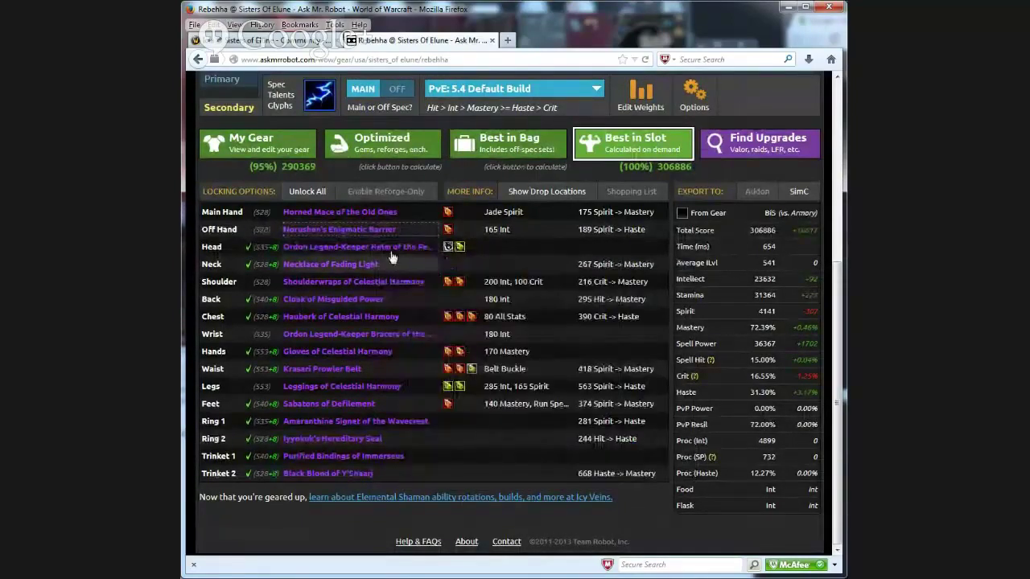
left_click(272, 152)
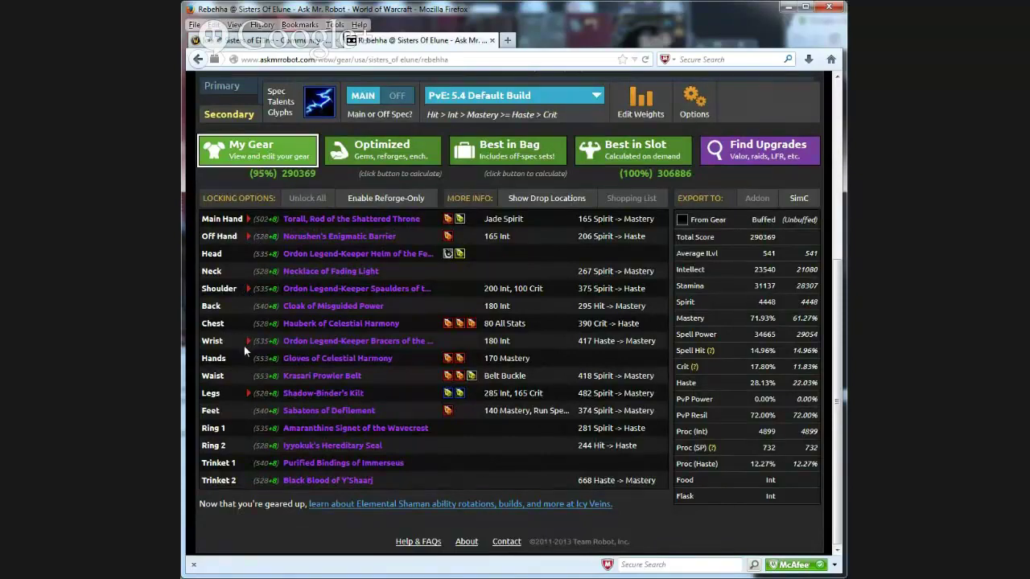
mouse_move(328, 242)
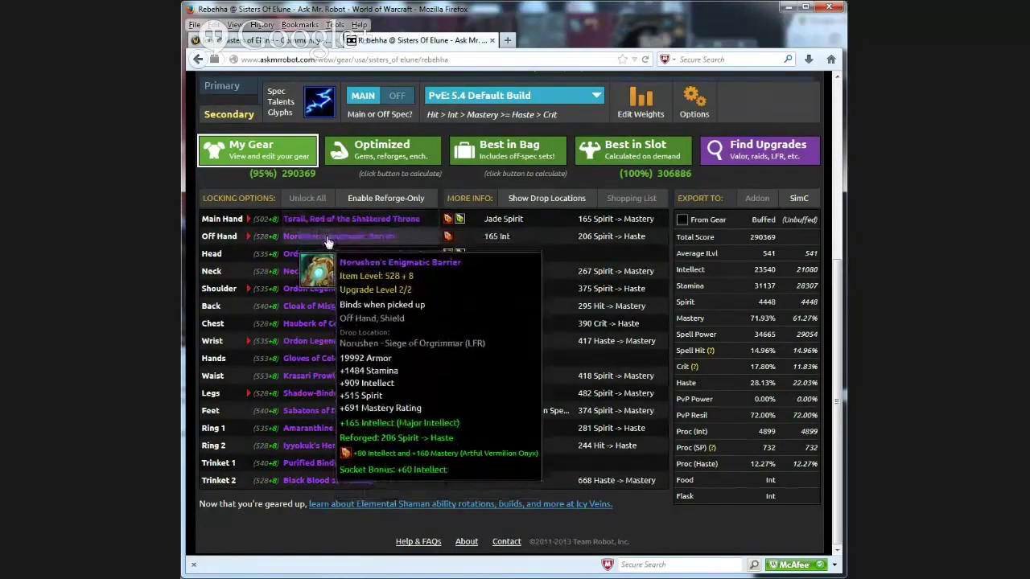
left_click(648, 154)
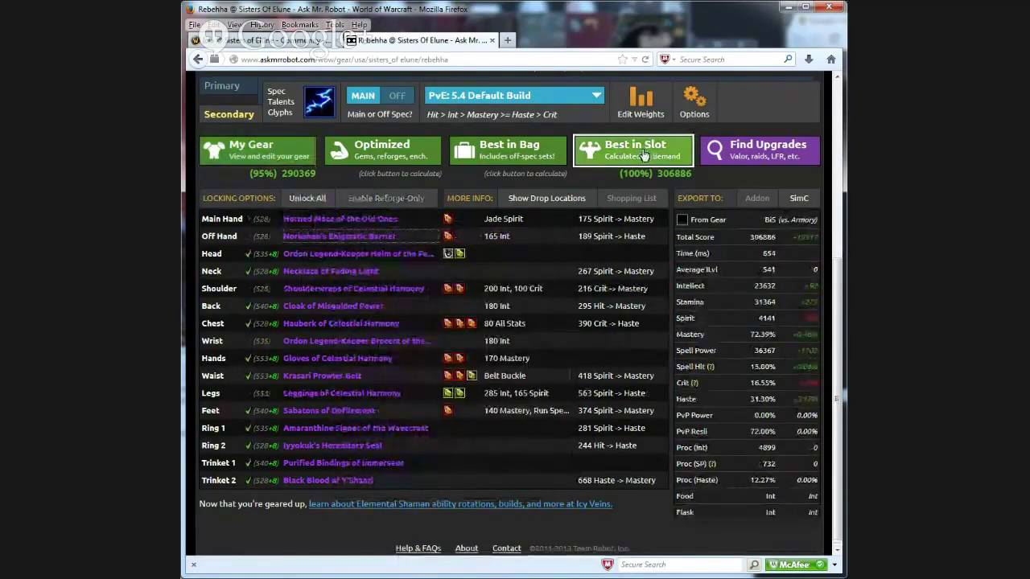
left_click(272, 157)
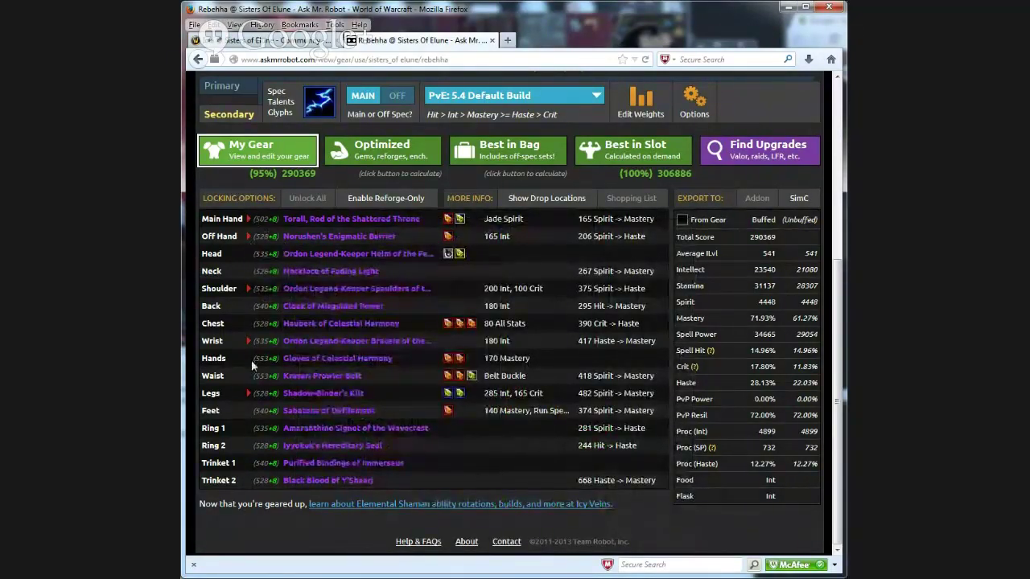
mouse_move(288, 243)
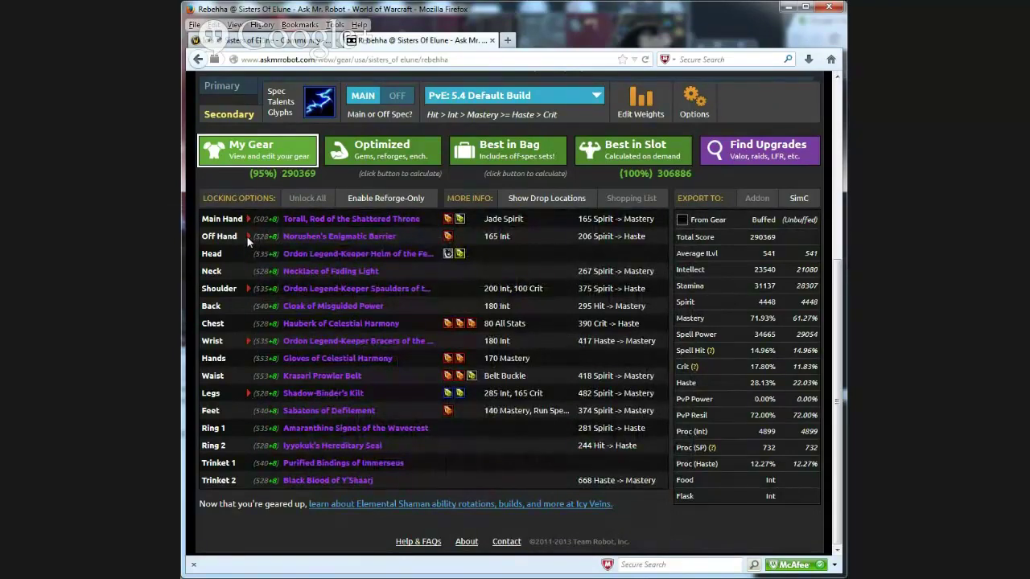
- Inspect the Best in Slot details and drop sources for items such as the main hand, shoulder, waist and legs
left_click(644, 157)
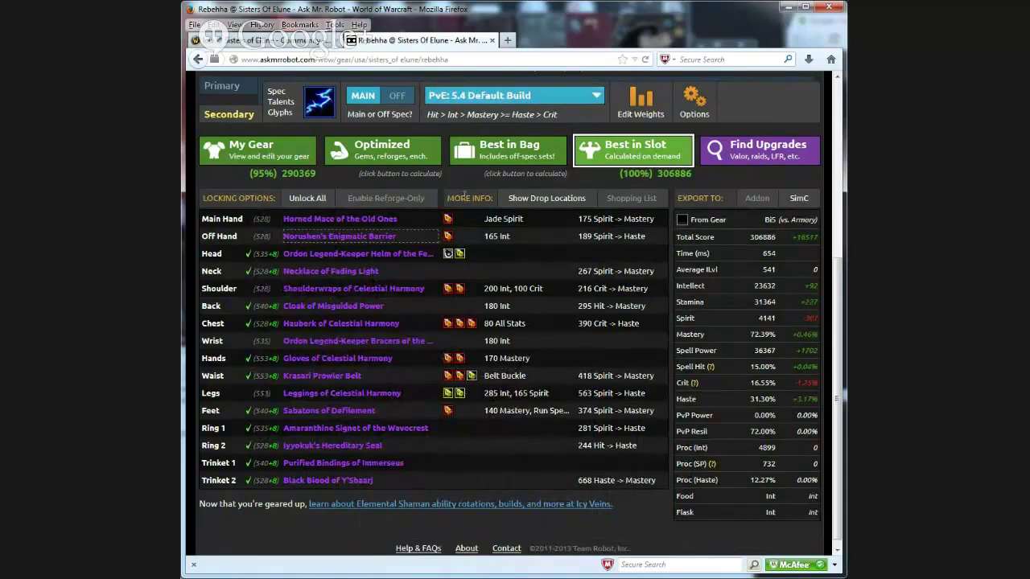
mouse_move(363, 218)
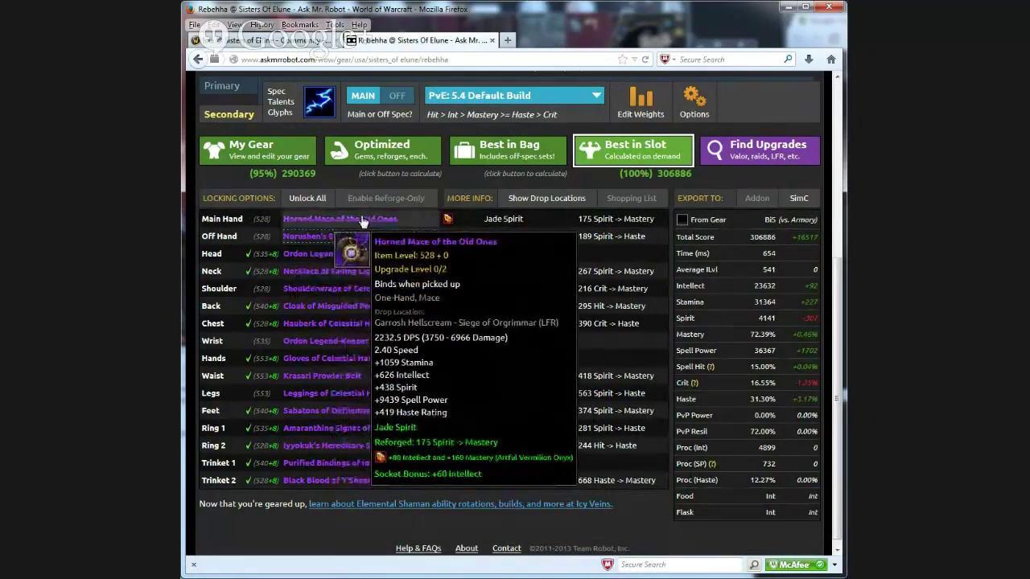
mouse_move(334, 293)
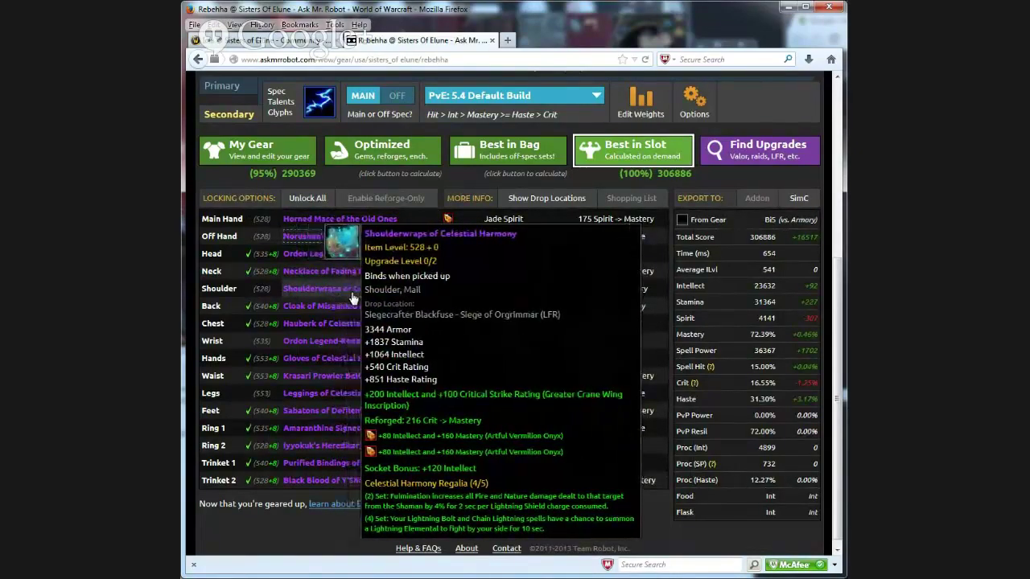
mouse_move(338, 324)
mouse_move(338, 348)
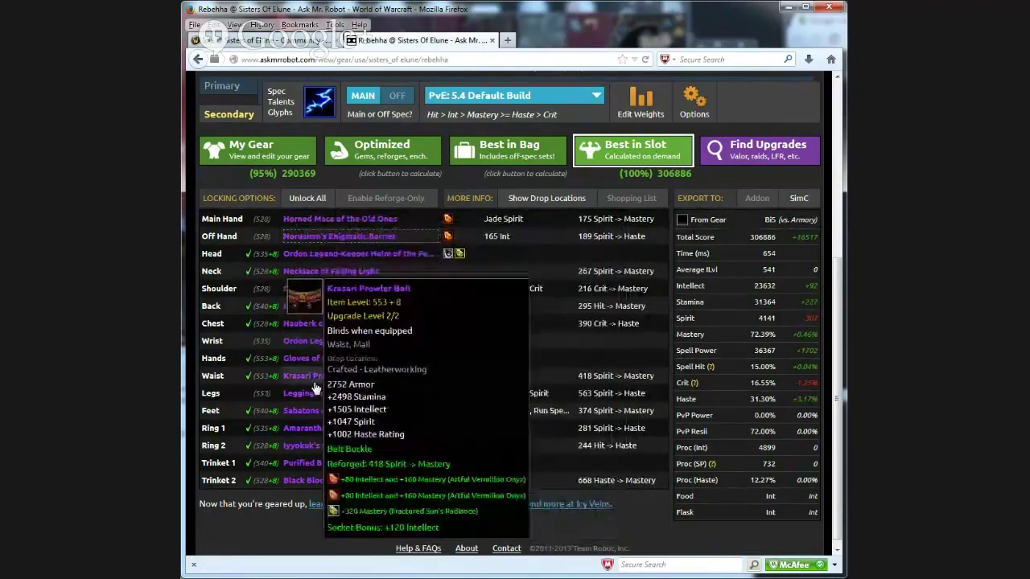
mouse_move(308, 394)
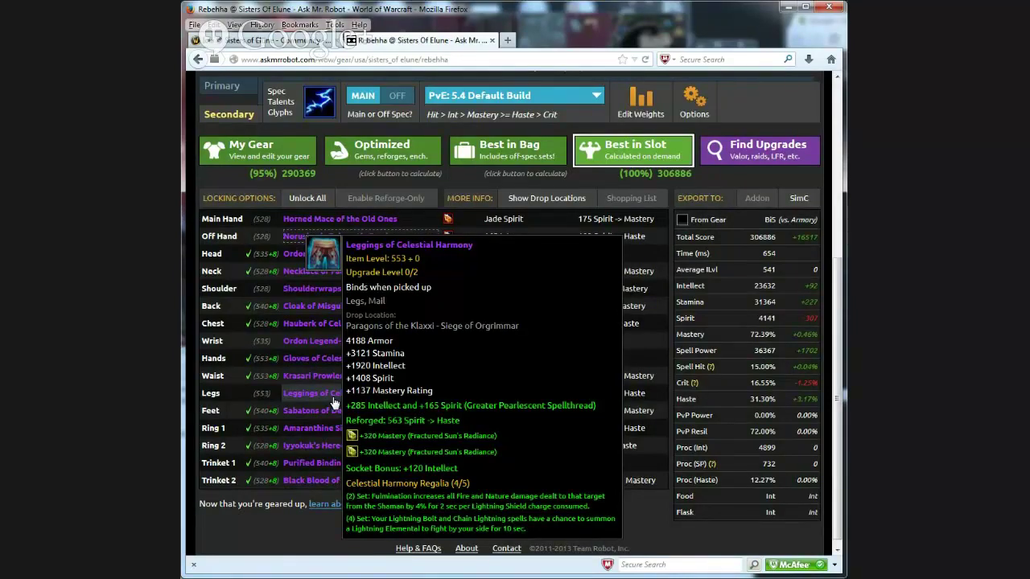
- Set the World boss items restriction to "Ordos or lower", save the options and show the drop locations of the Best in Slot items
left_click(695, 103)
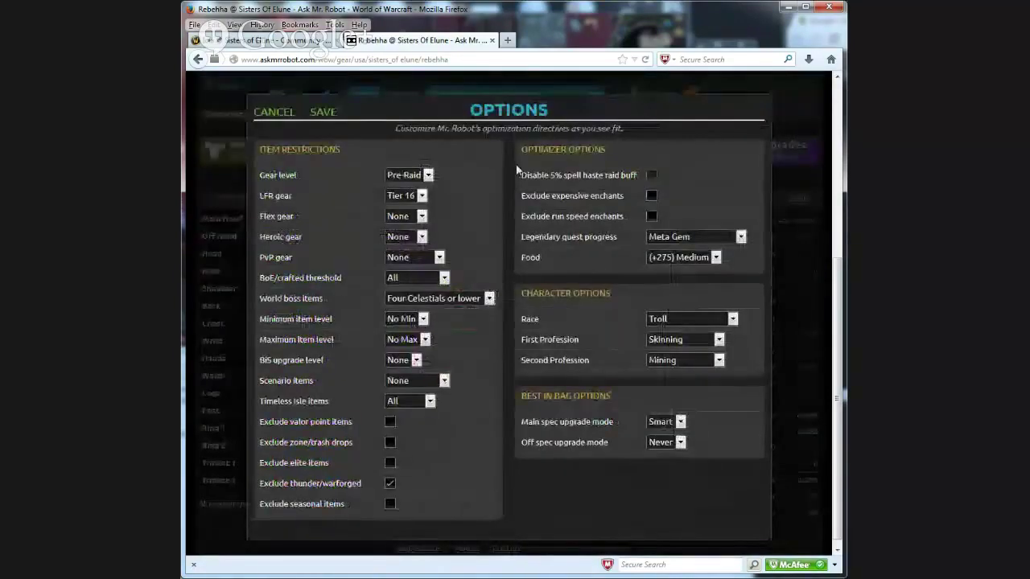
left_click(439, 299)
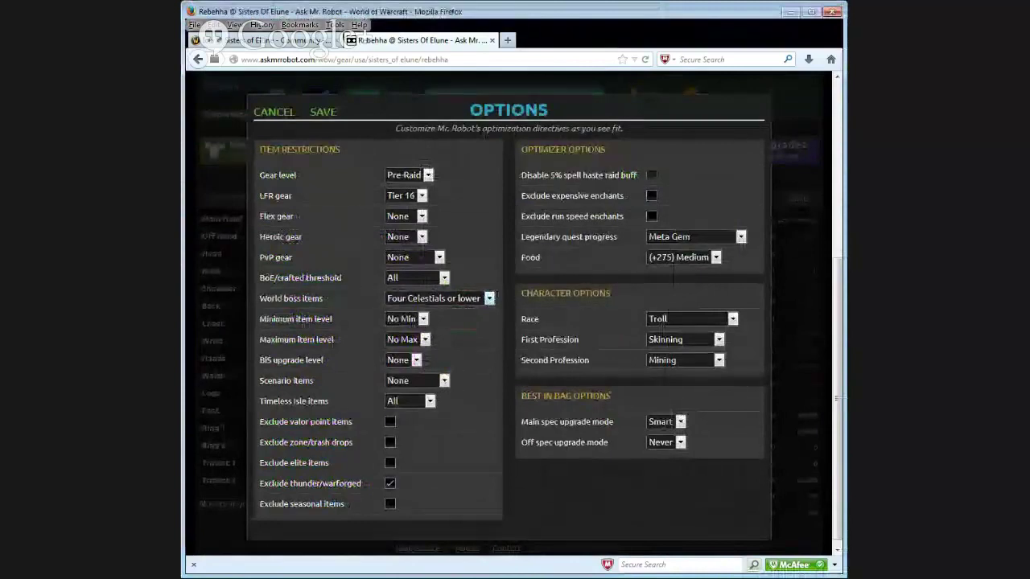
left_click(431, 320)
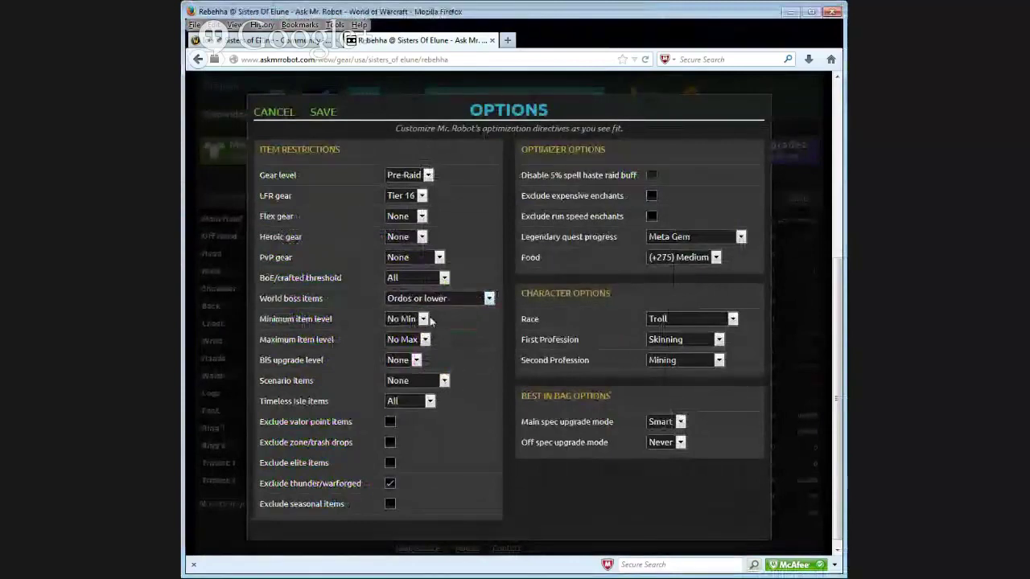
left_click(323, 112)
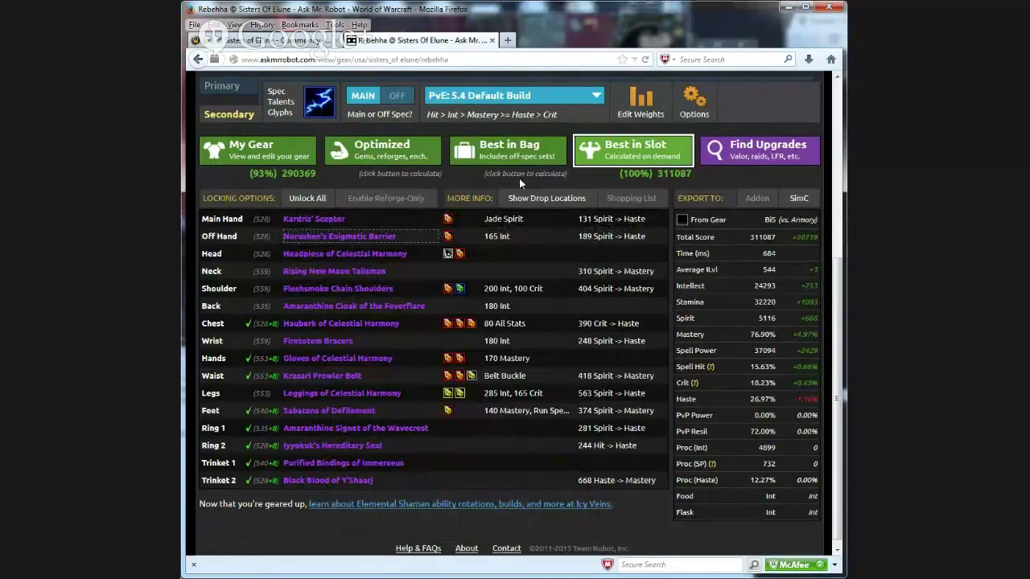
left_click(554, 206)
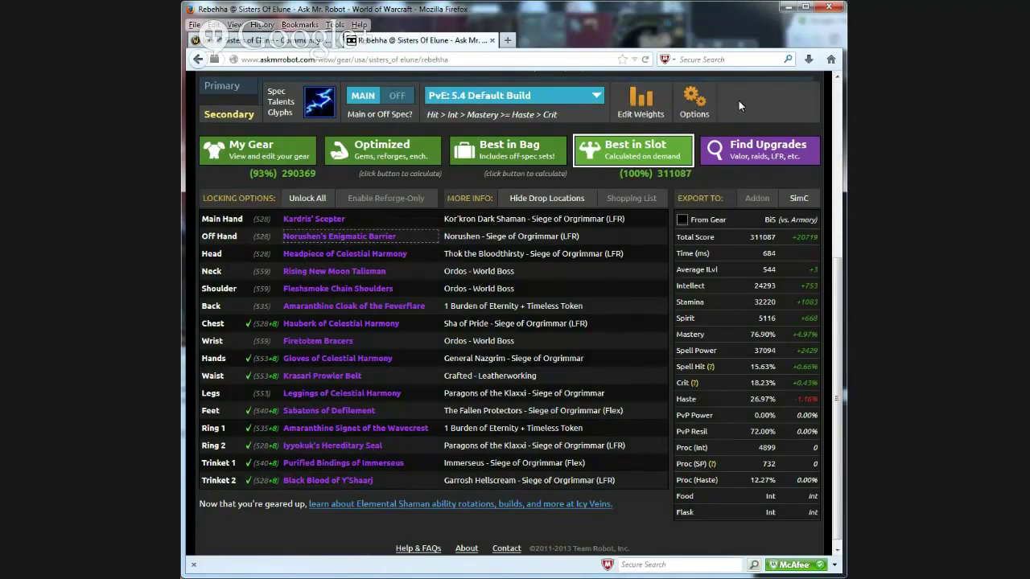
- Switch to the hunter's Battle.net character profile and make the browser window slightly narrower
scroll(737, 100, "up", 2)
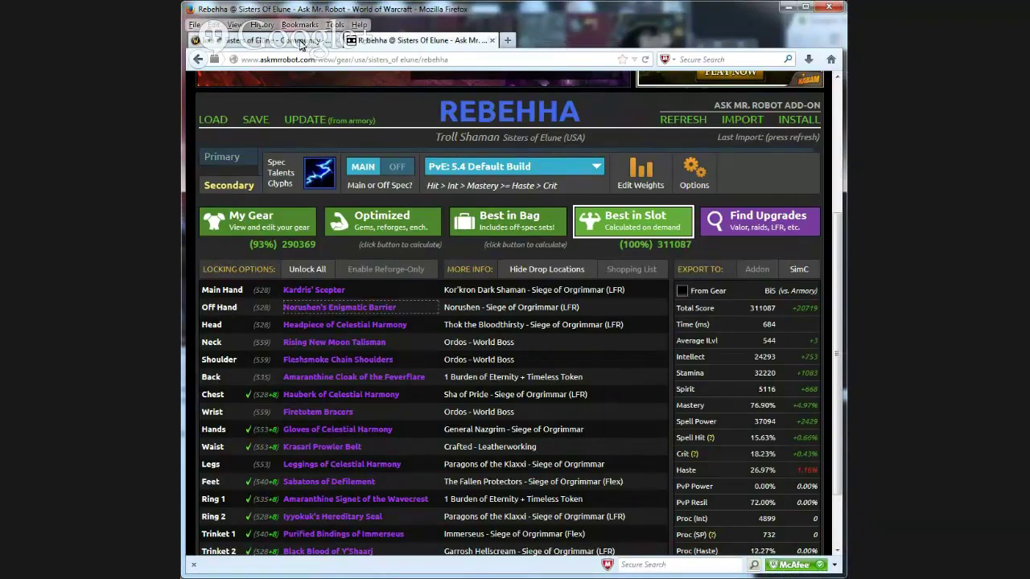
left_click(325, 48)
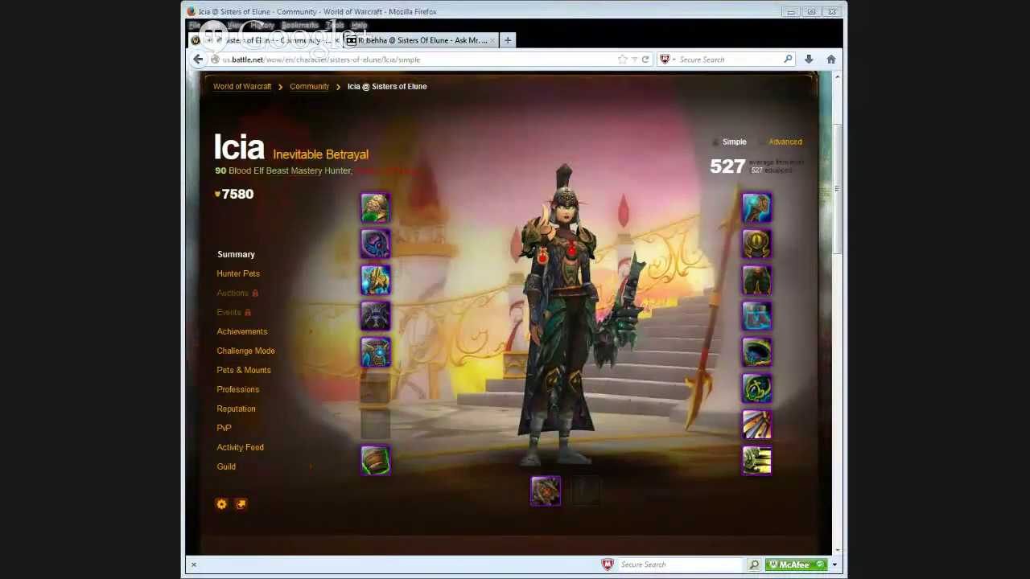
left_click(678, 17)
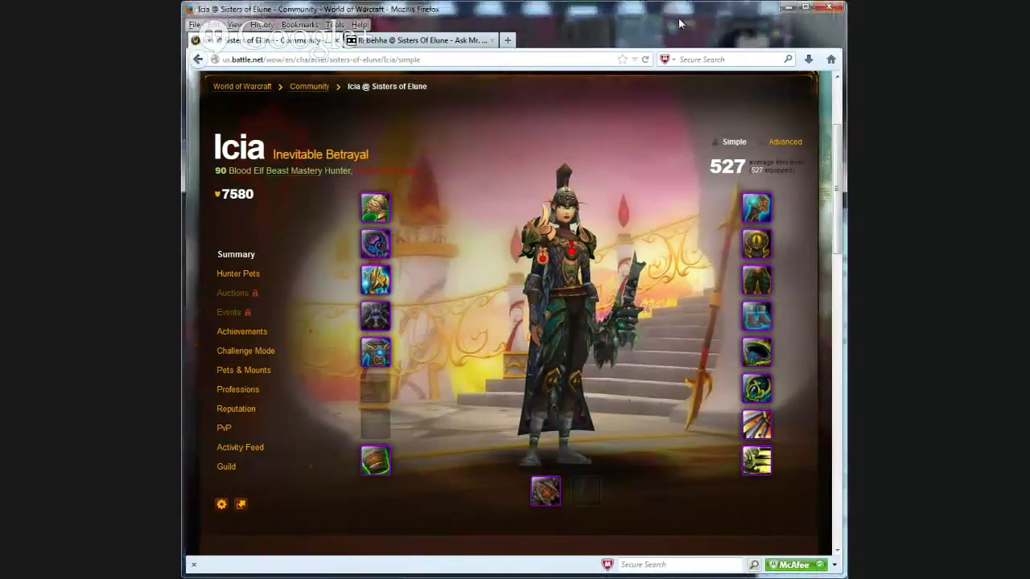
left_click_drag(843, 44, 818, 39)
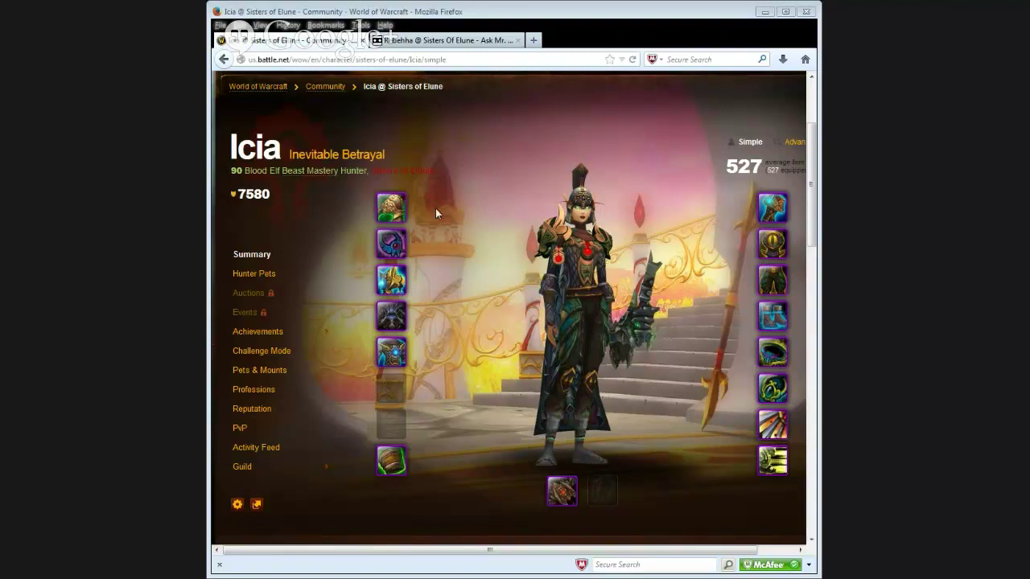
- Examine the item levels and upgrade levels of the hunter's equipped gear, including the head, neck, shoulder and chest pieces
mouse_move(387, 207)
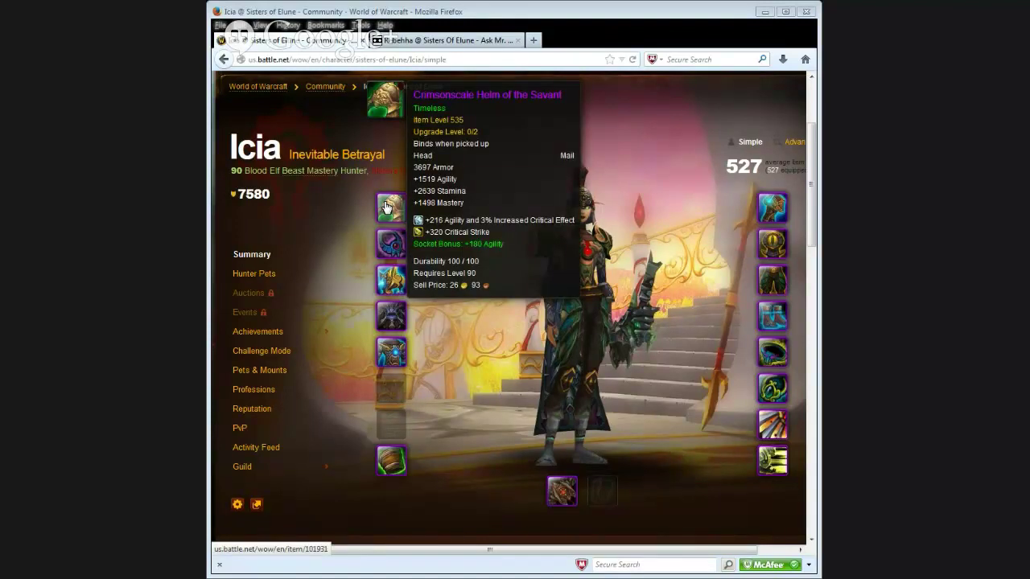
mouse_move(394, 251)
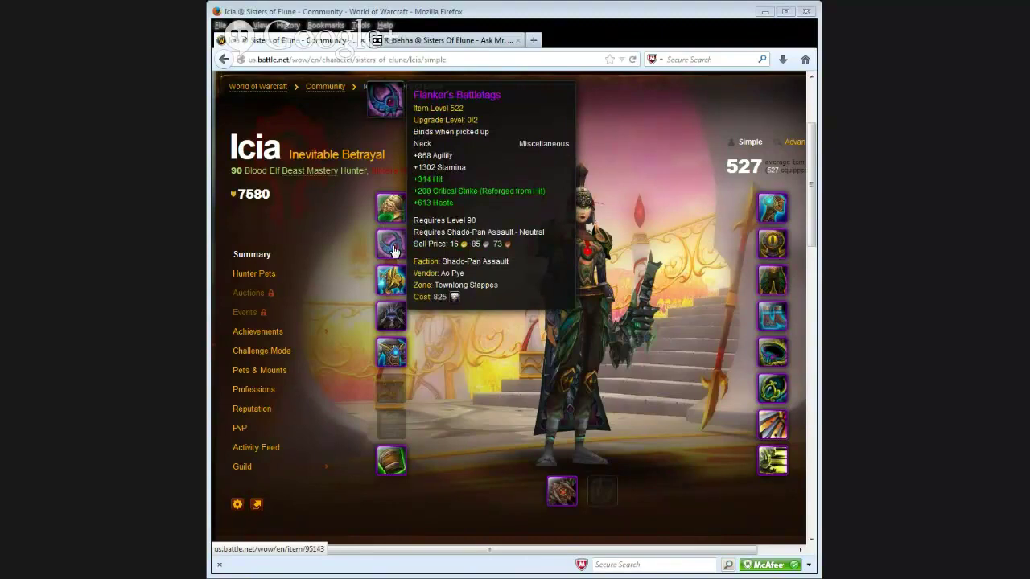
mouse_move(389, 287)
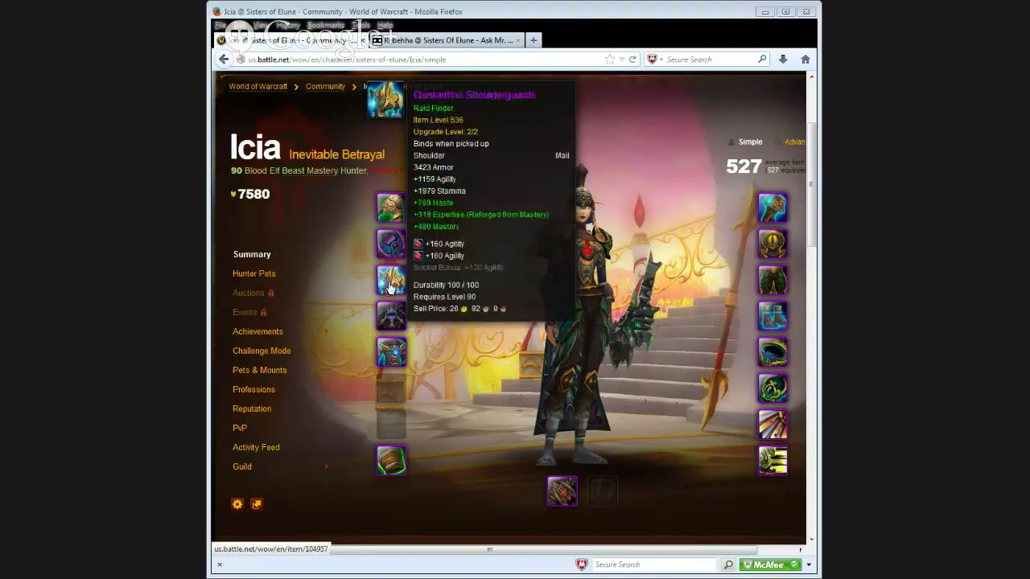
mouse_move(391, 359)
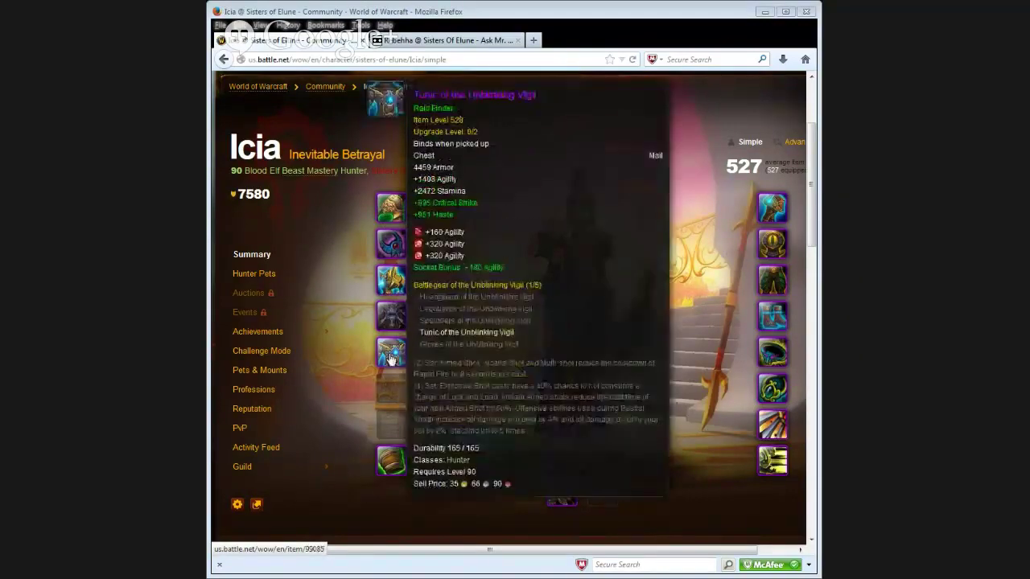
mouse_move(394, 460)
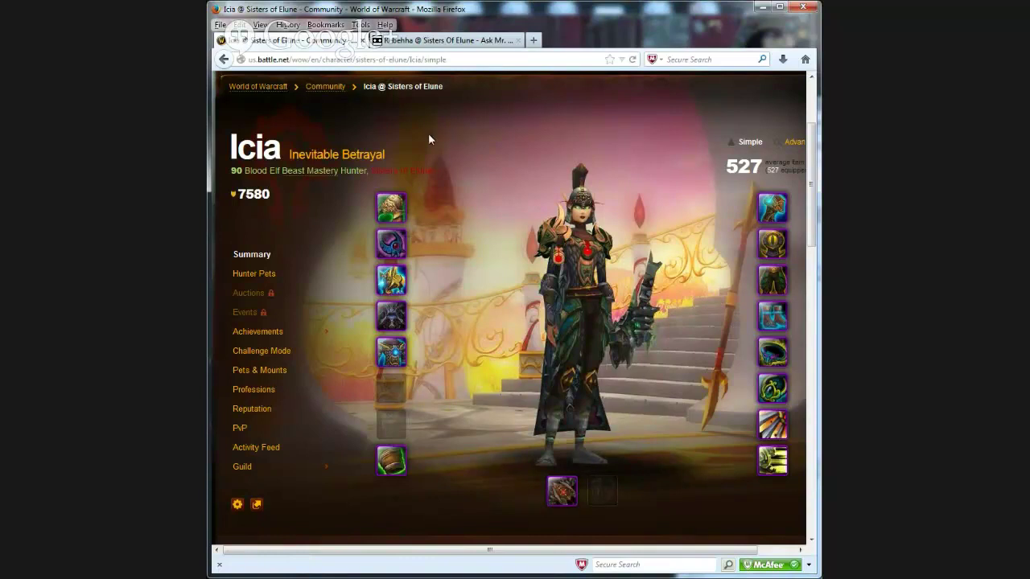
- Examine the hunter's equipped gear on the character profile, including the head, hands, ring, trinket and weapon item levels and upgrade levels
scroll(538, 133, "down", 2)
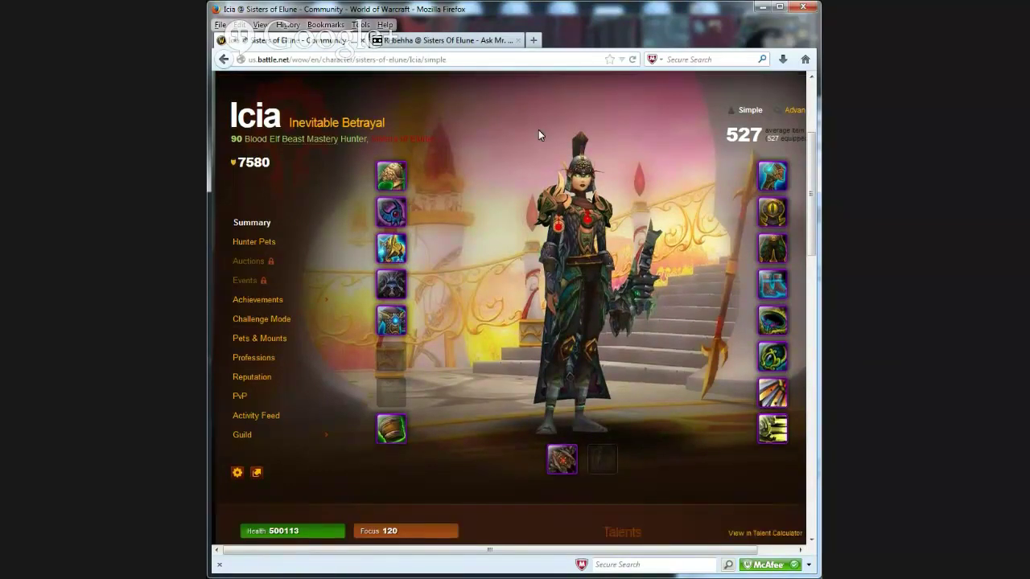
scroll(538, 133, "up", 2)
mouse_move(745, 165)
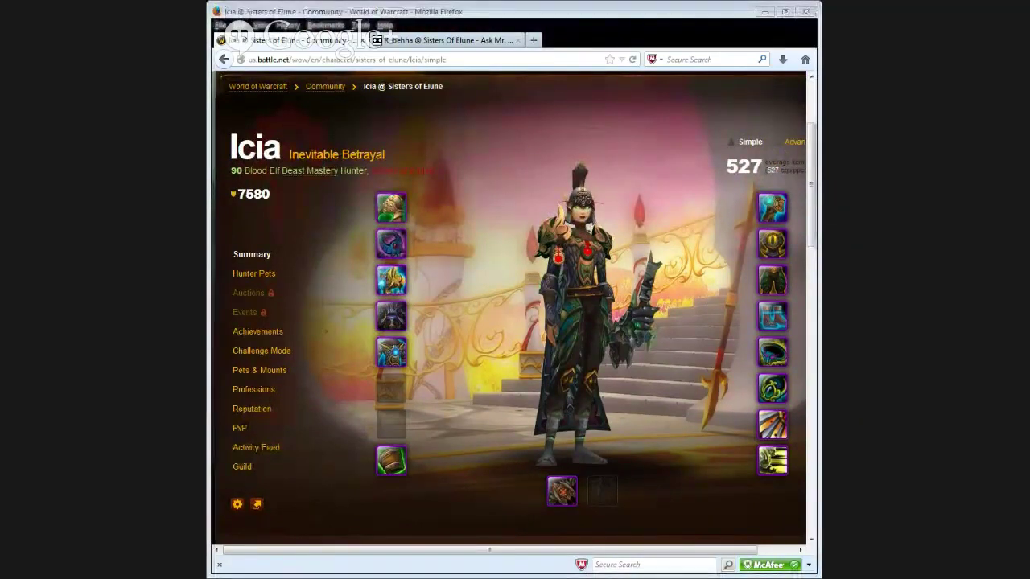
mouse_move(387, 220)
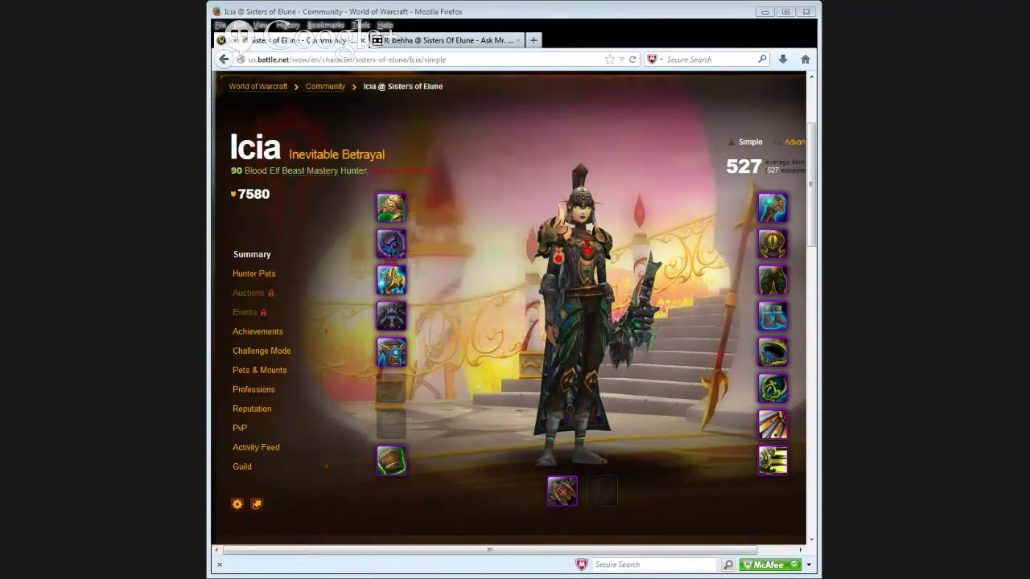
mouse_move(392, 279)
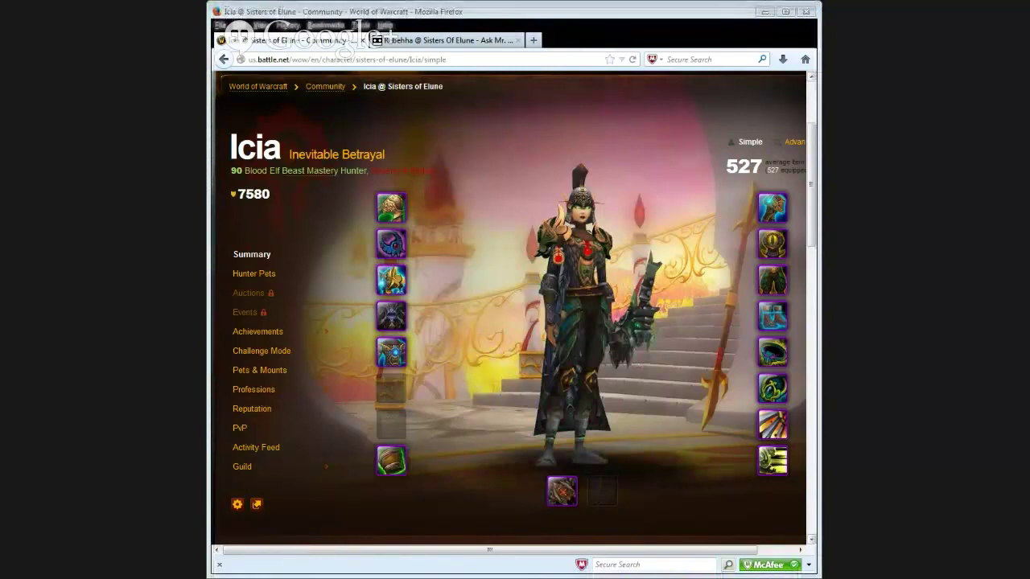
mouse_move(775, 207)
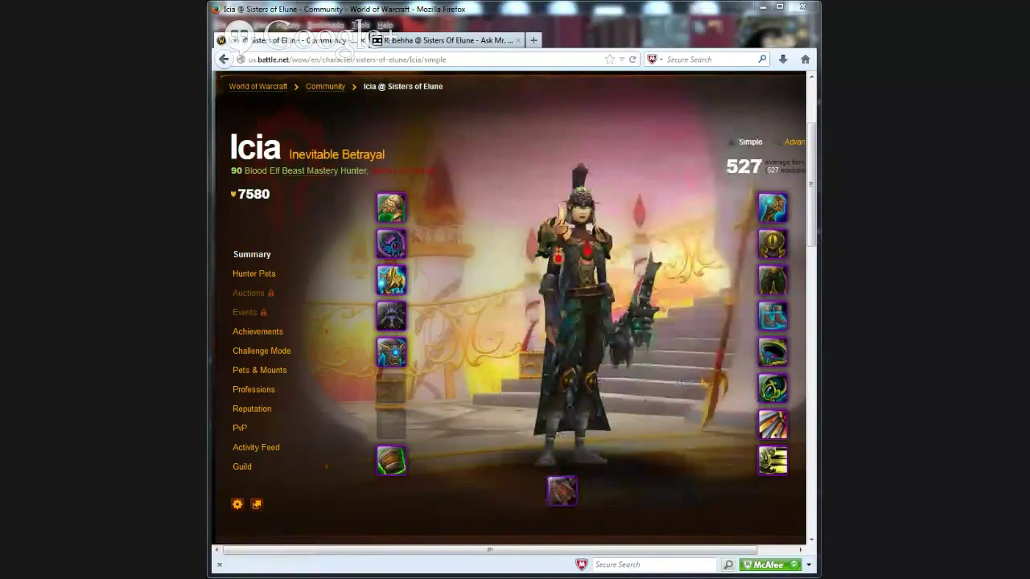
mouse_move(772, 336)
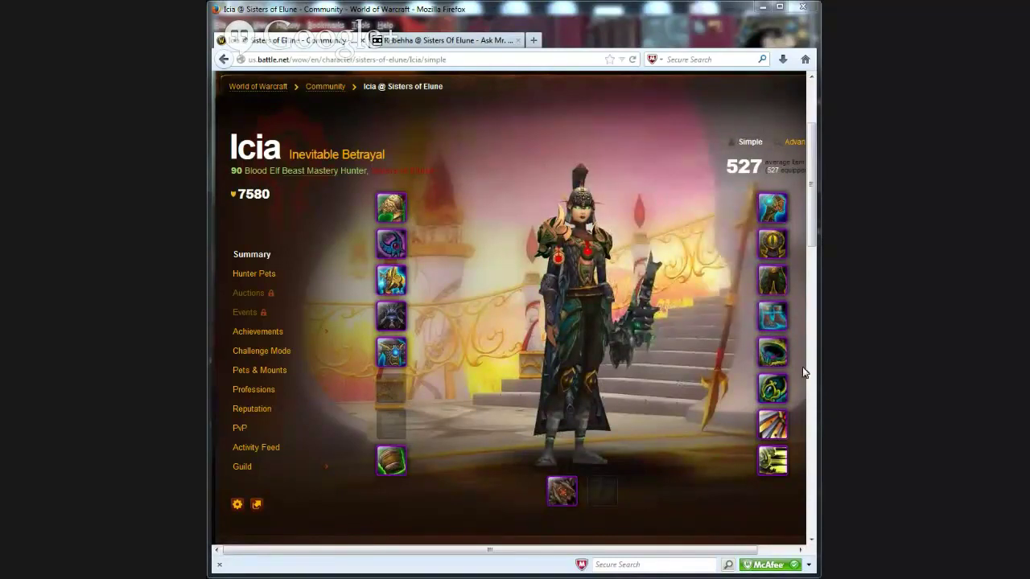
mouse_move(771, 392)
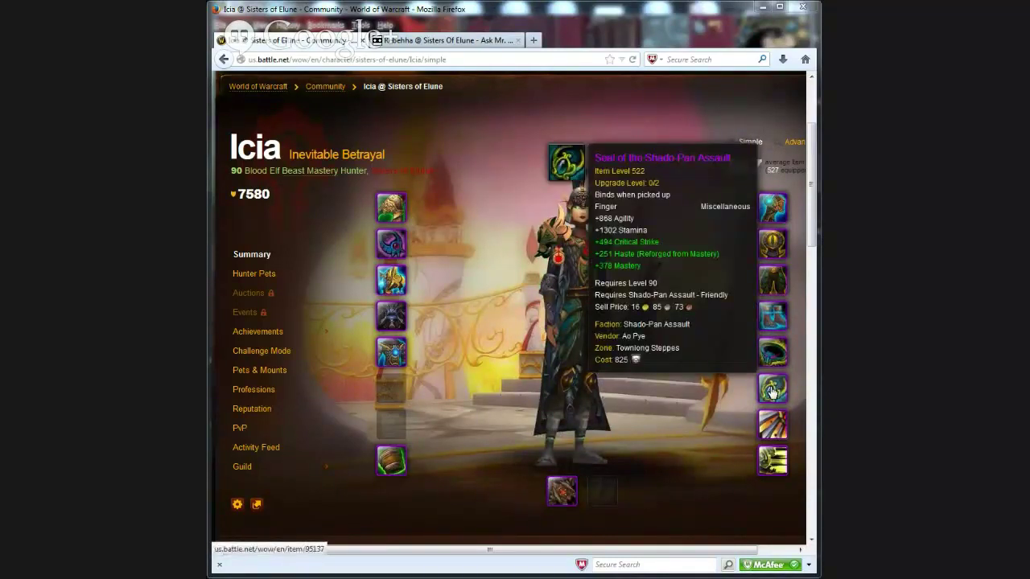
mouse_move(775, 432)
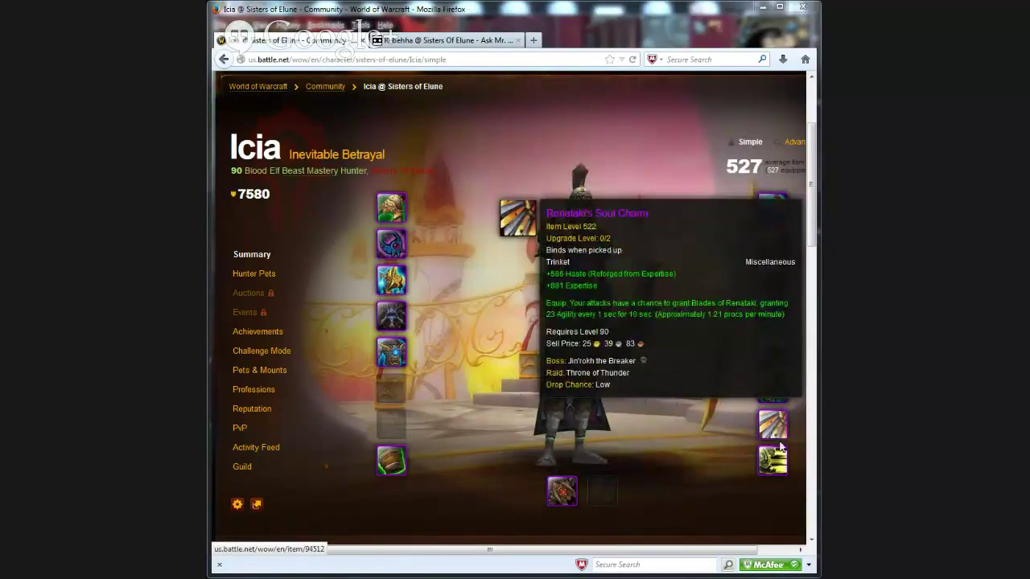
mouse_move(778, 458)
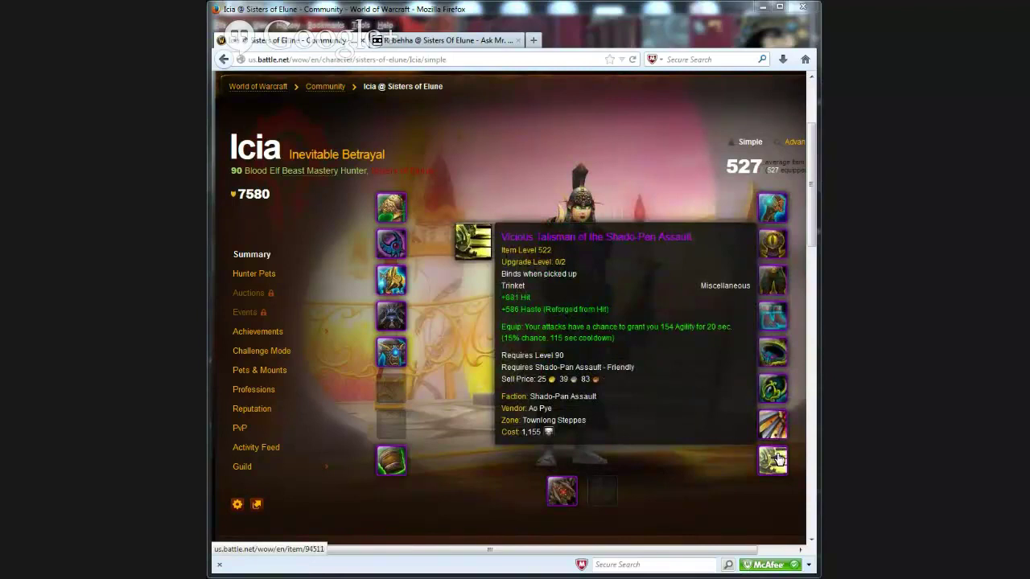
mouse_move(567, 487)
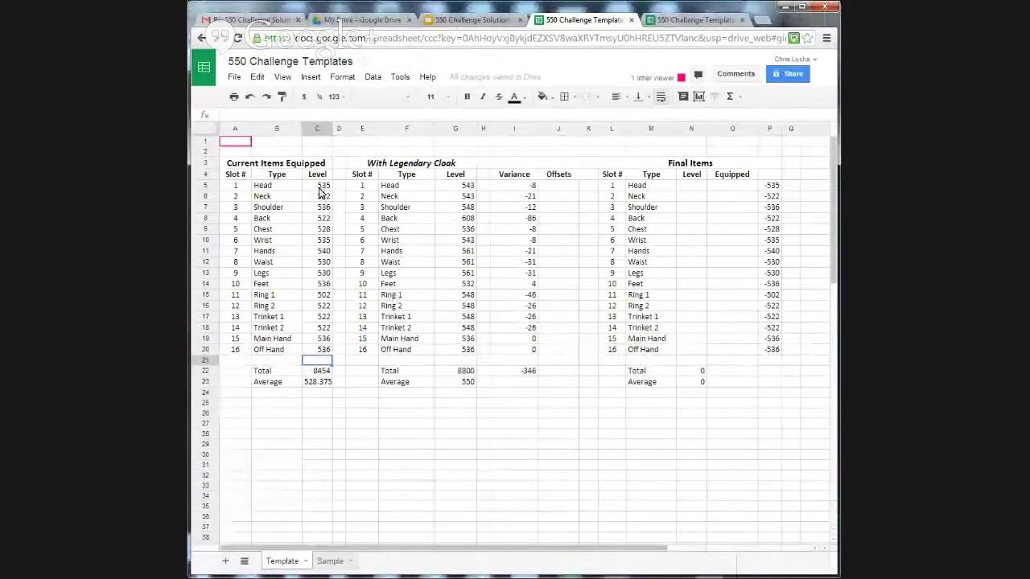
- Review the current equipped levels and the variances for Head, Feet, Main Hand and Off Hand in the 550 Challenge Templates sheet
left_click_drag(318, 191, 315, 354)
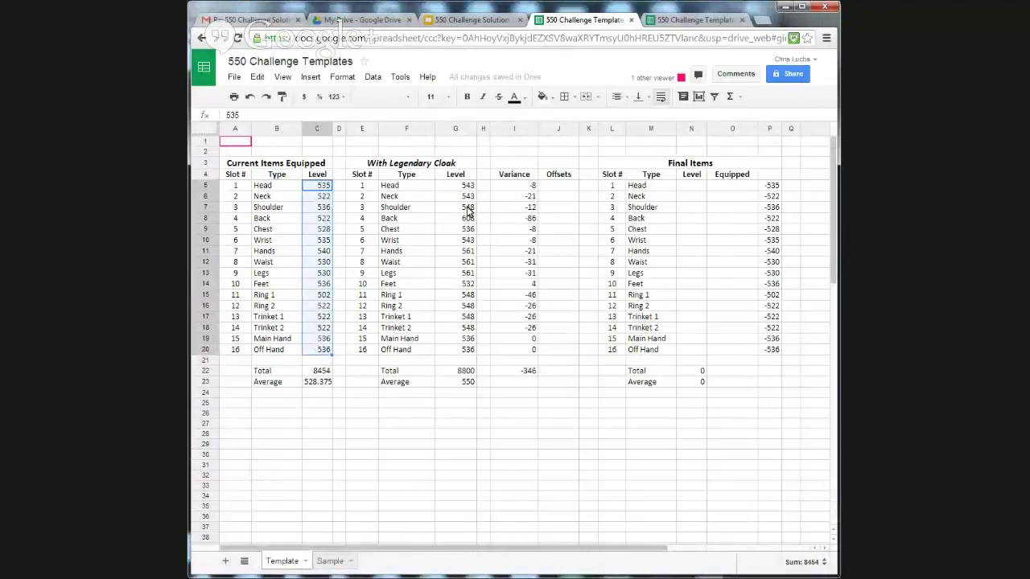
left_click(519, 187)
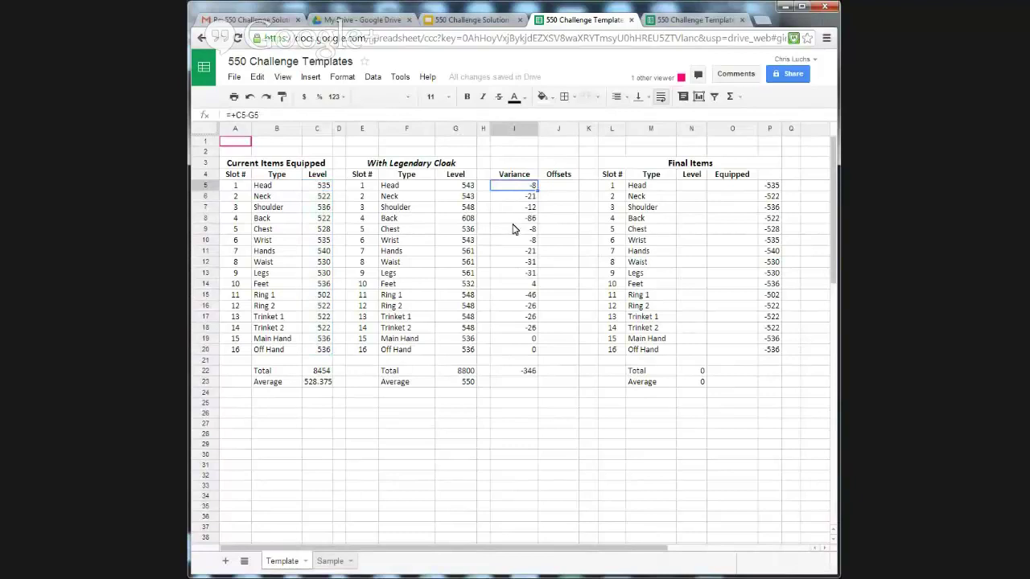
left_click(512, 287)
left_click(510, 341)
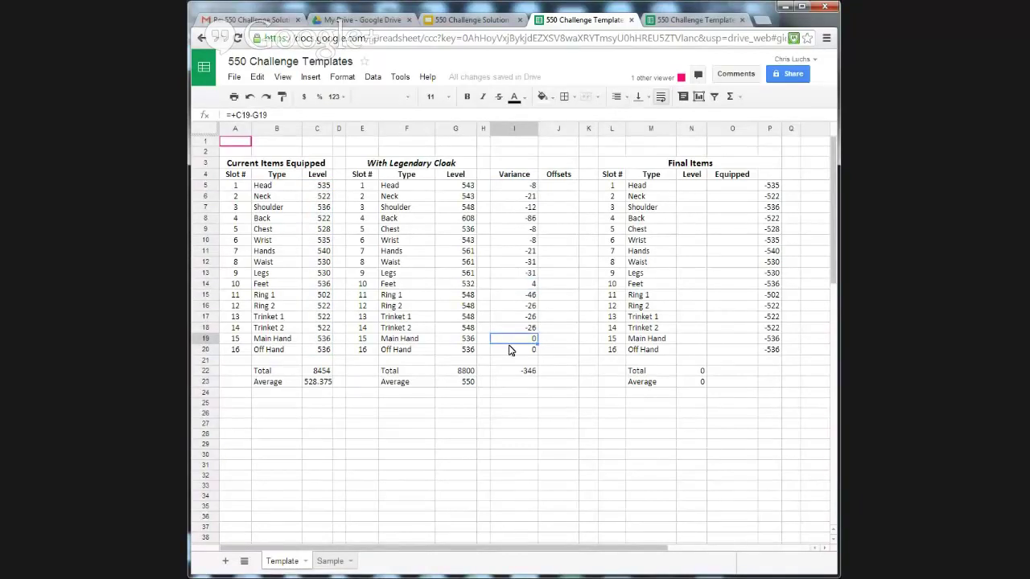
left_click(512, 351)
left_click(510, 343)
left_click(518, 286)
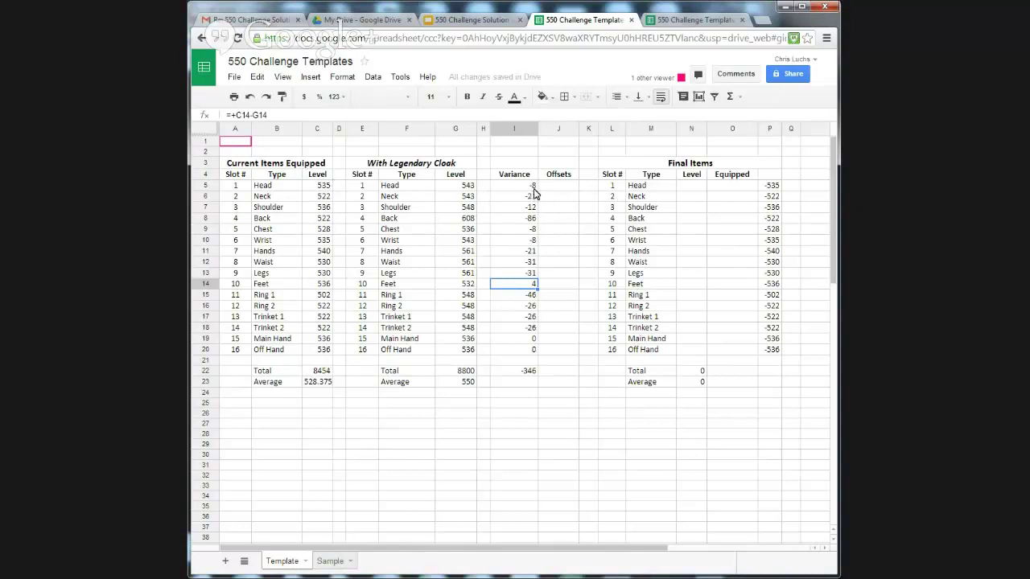
- Enter 543 as the Final Items level for both Head and Neck, matching the With Legendary Cloak levels
left_click(671, 187)
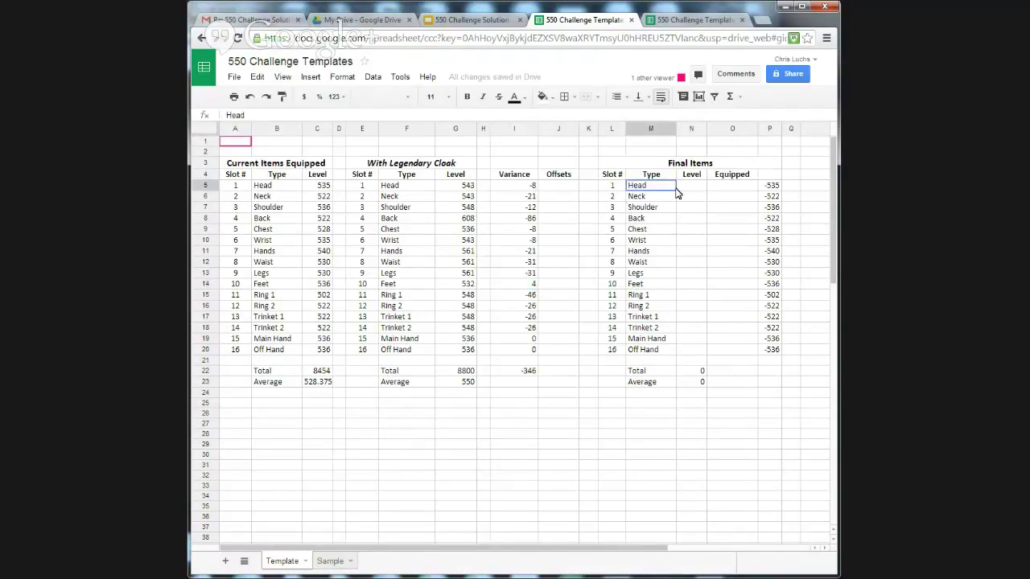
left_click(690, 188)
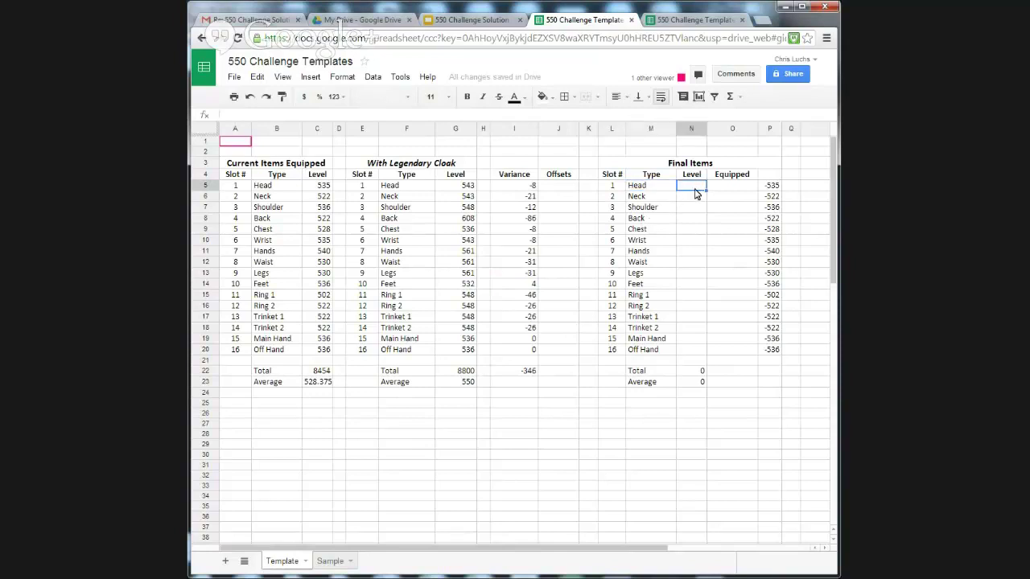
left_click(324, 188)
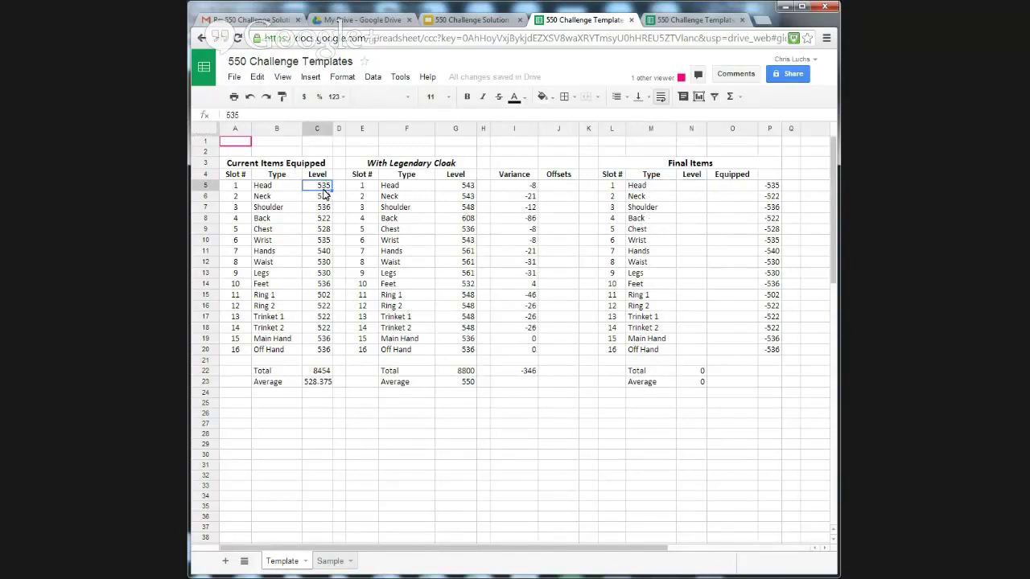
left_click(456, 190)
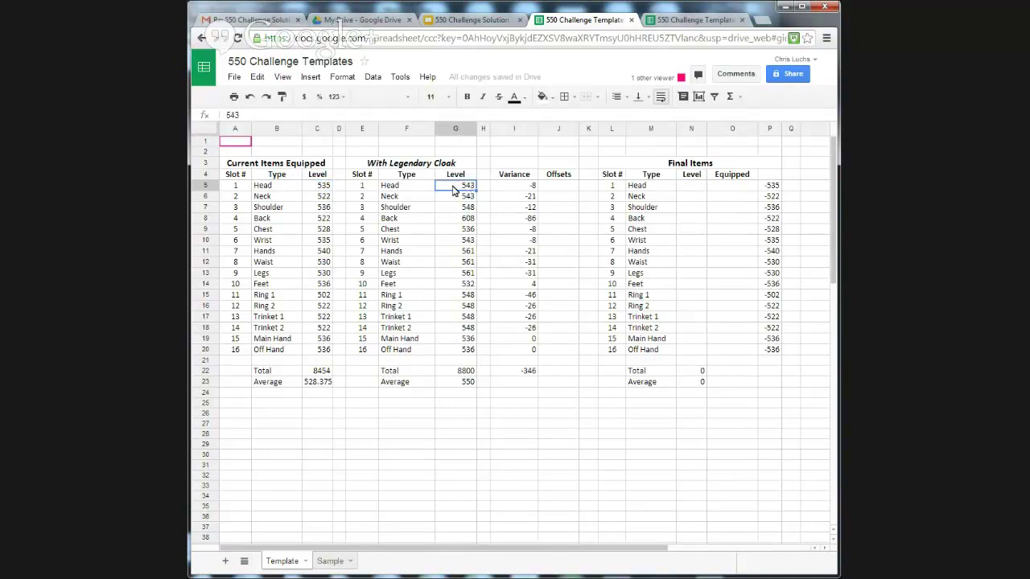
left_click(662, 188)
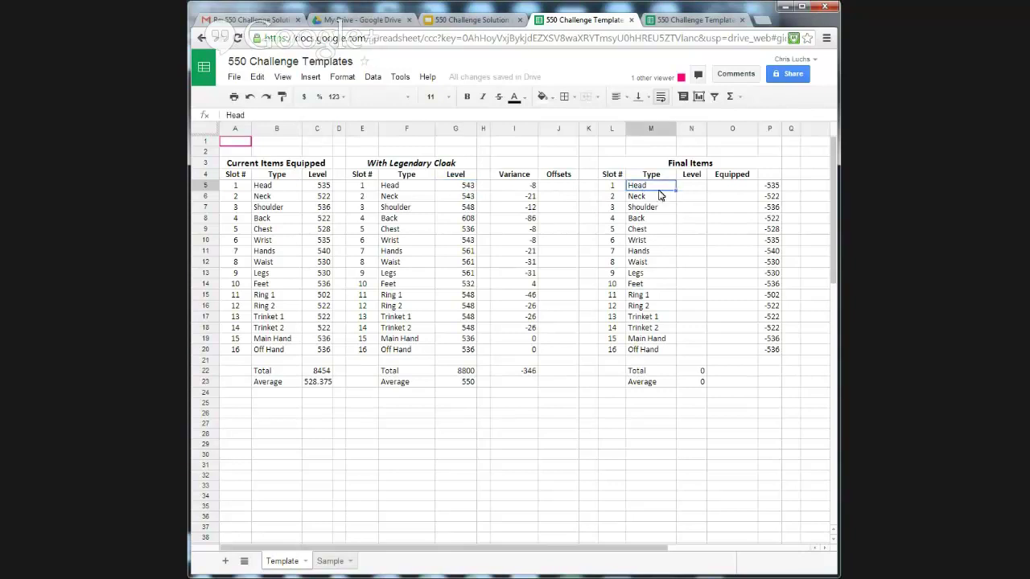
left_click_drag(693, 189, 708, 191)
left_click(696, 187)
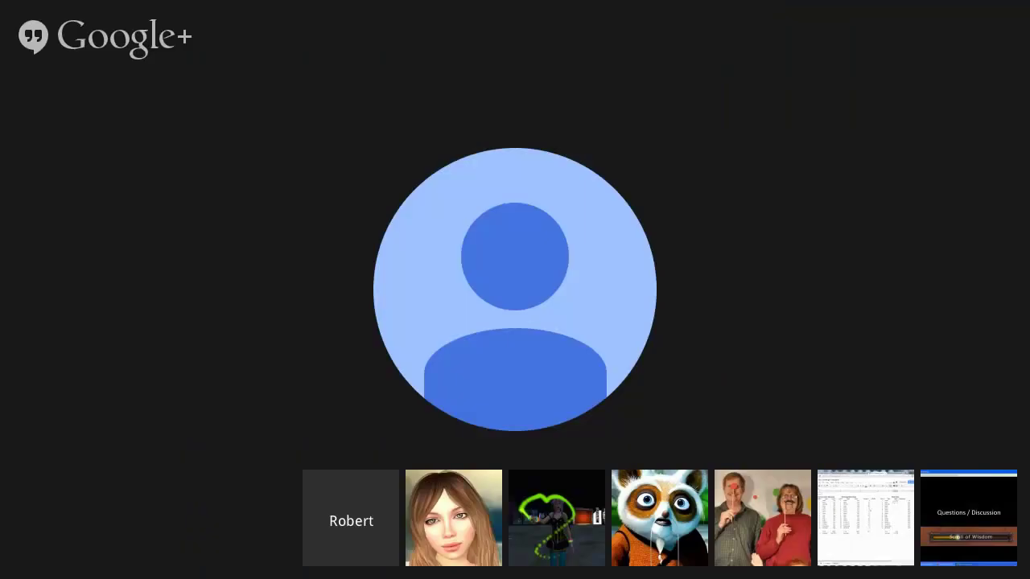
type("543")
key("Return")
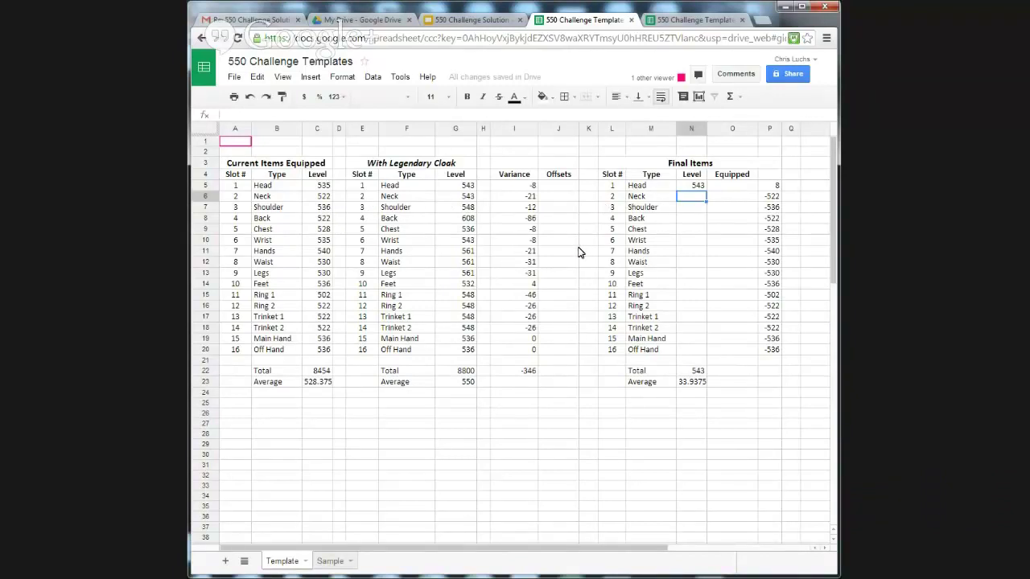
type("543")
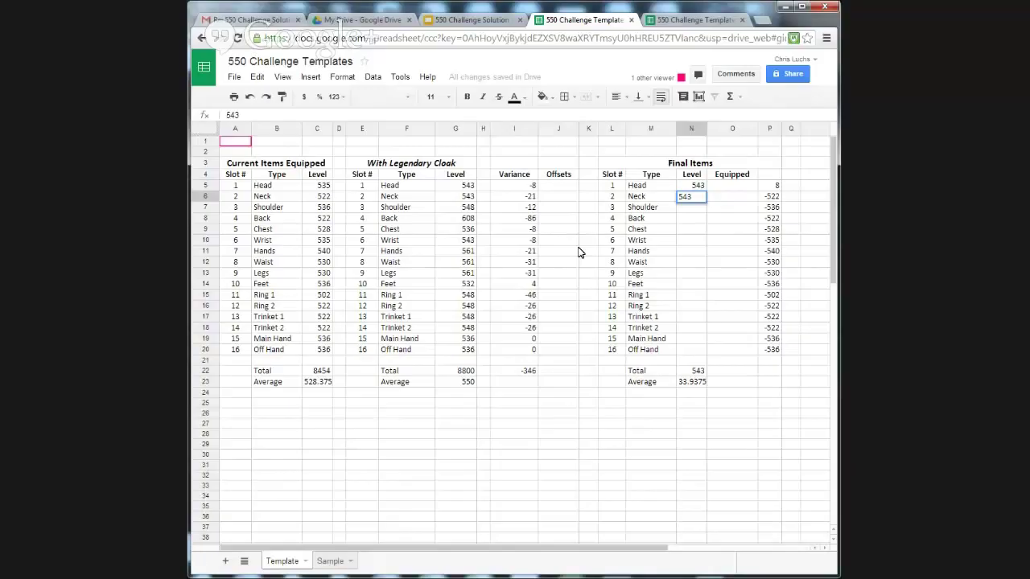
key("Return")
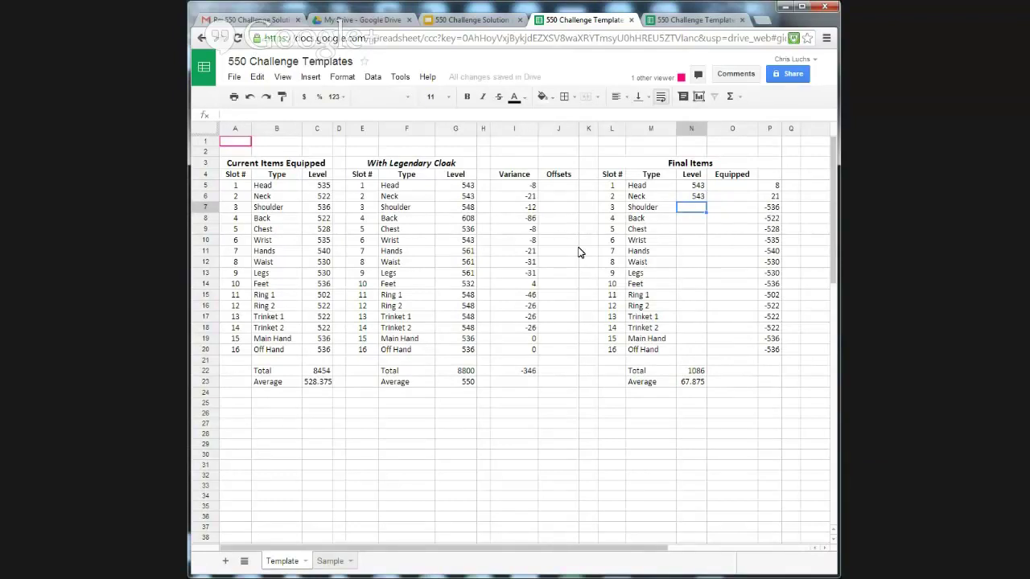
- Fill in the Final Items levels for Shoulder 548, Back 608, Chest 536 and Wrist 543
type("548")
key("Return")
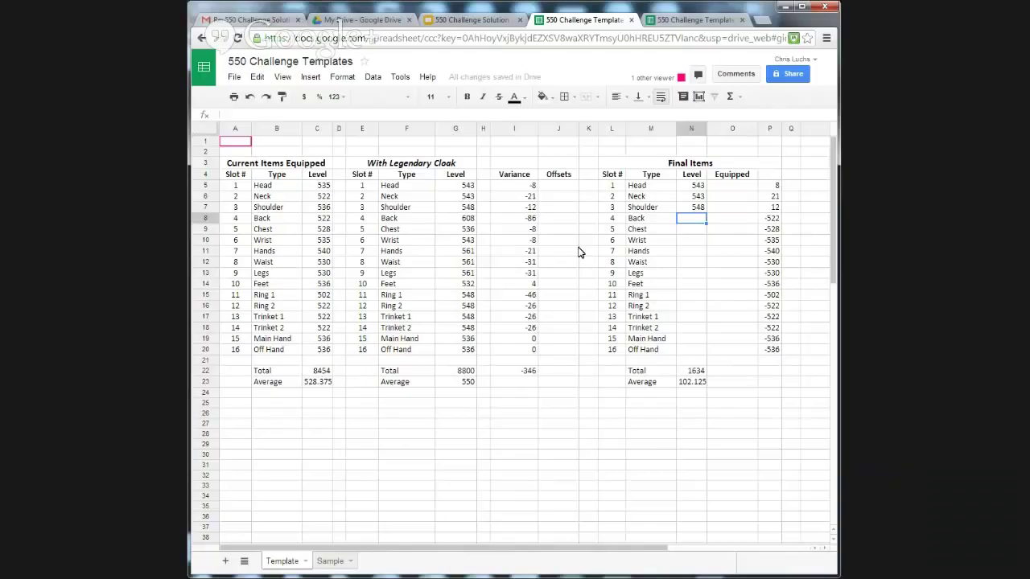
type("608")
key("Return")
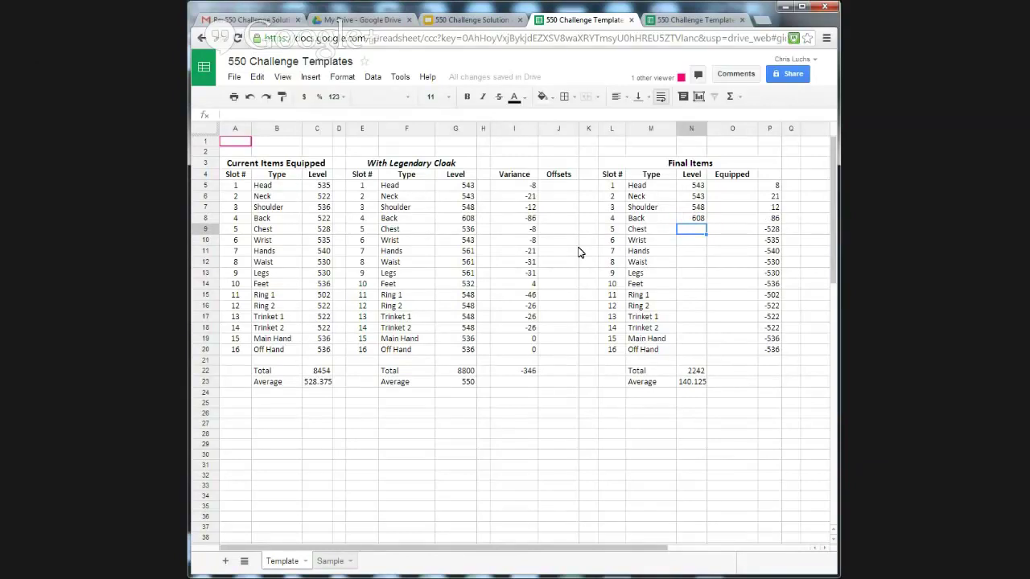
type("536")
key("Return")
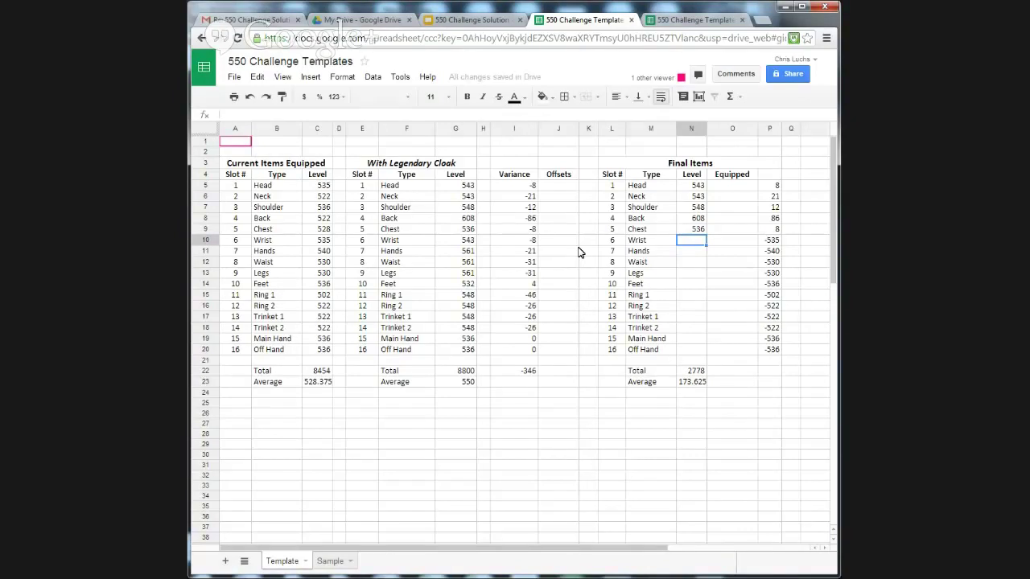
type("543")
key("Return")
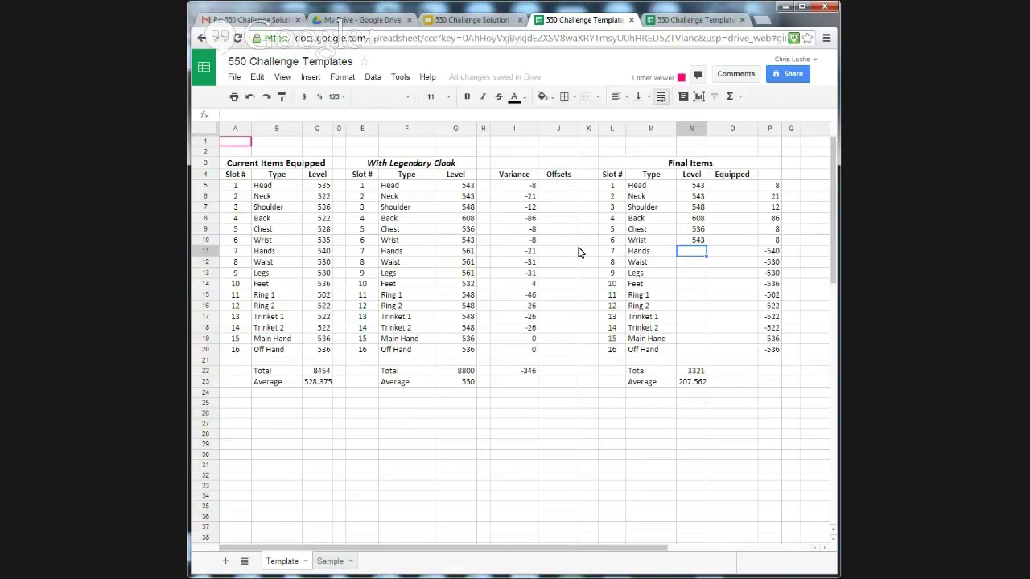
- Enter 561 as the Final Items level for Hands, Waist and Legs, and 536 for Feet
type("561")
key("Return")
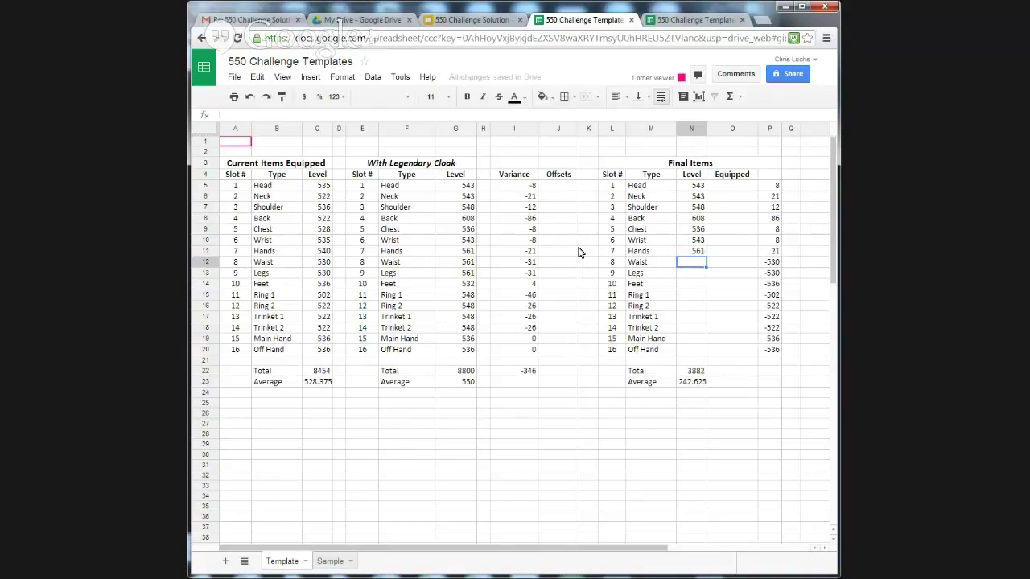
type("56")
type("1")
key("Return")
type("561")
key("Return")
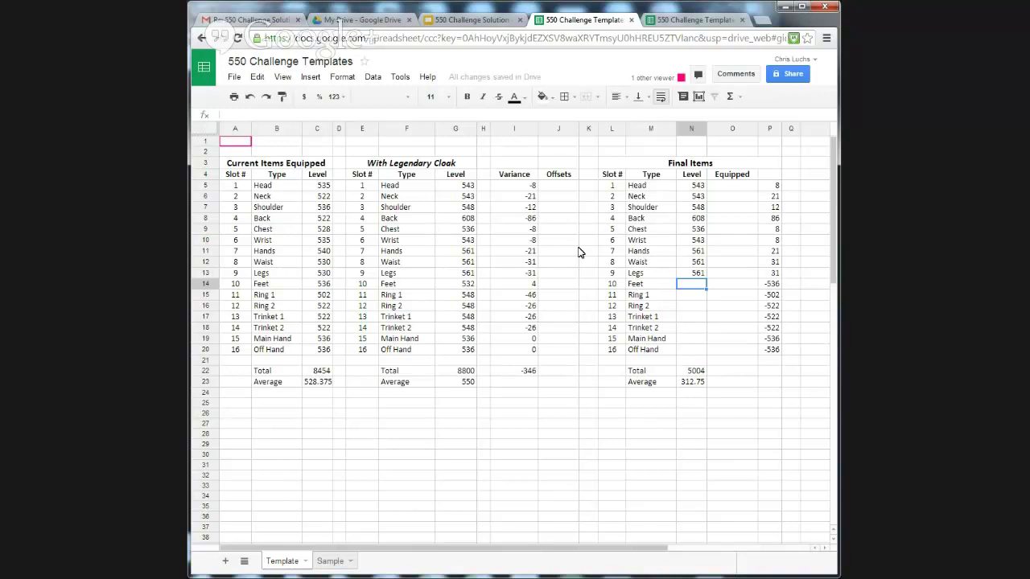
type("536")
key("Return")
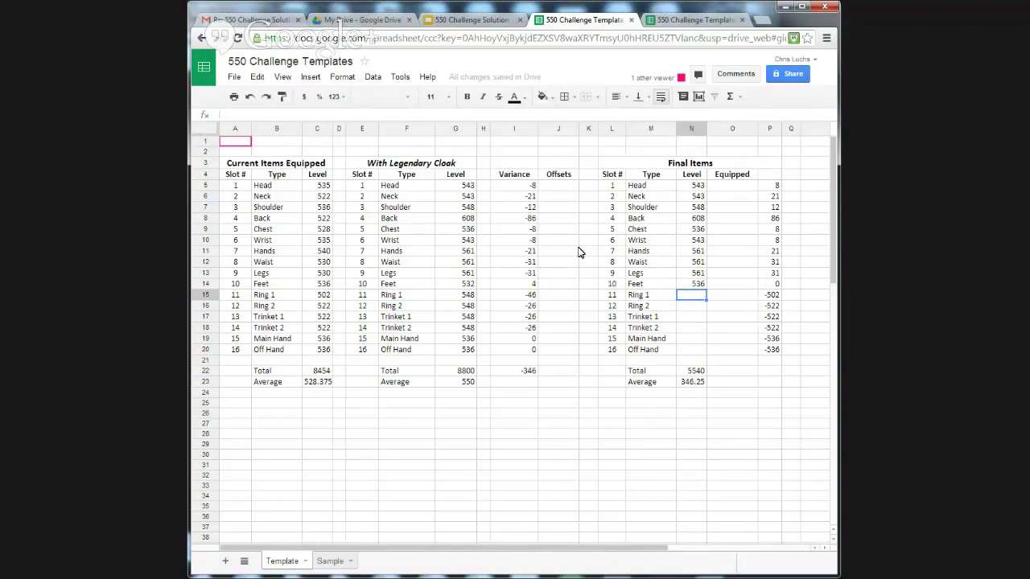
- Set the Final Items level of Ring 1 and Ring 2 to 548
type("548")
key("Return")
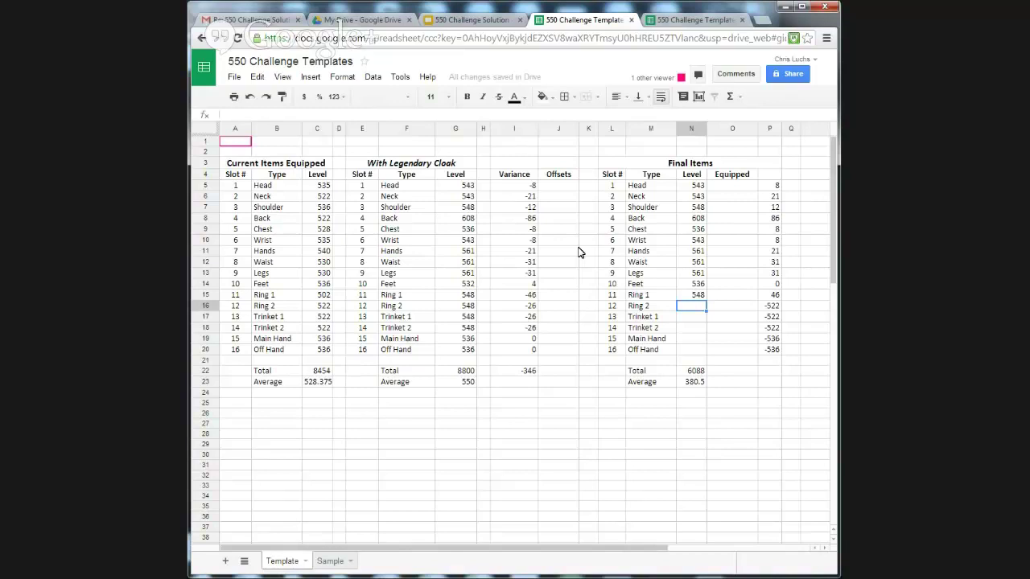
type("548")
key("Return")
type("25")
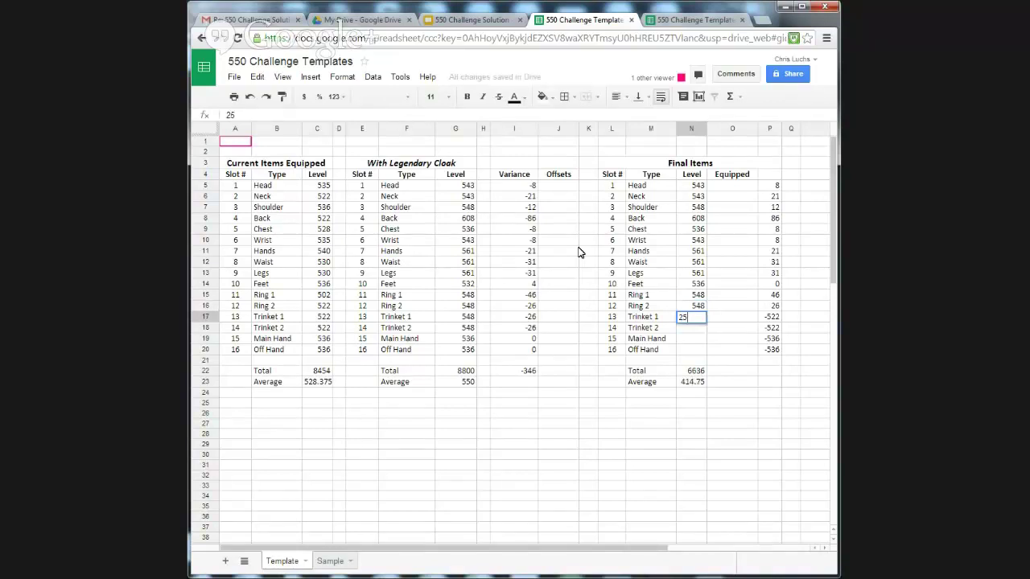
type("48")
key("Return")
key("Up")
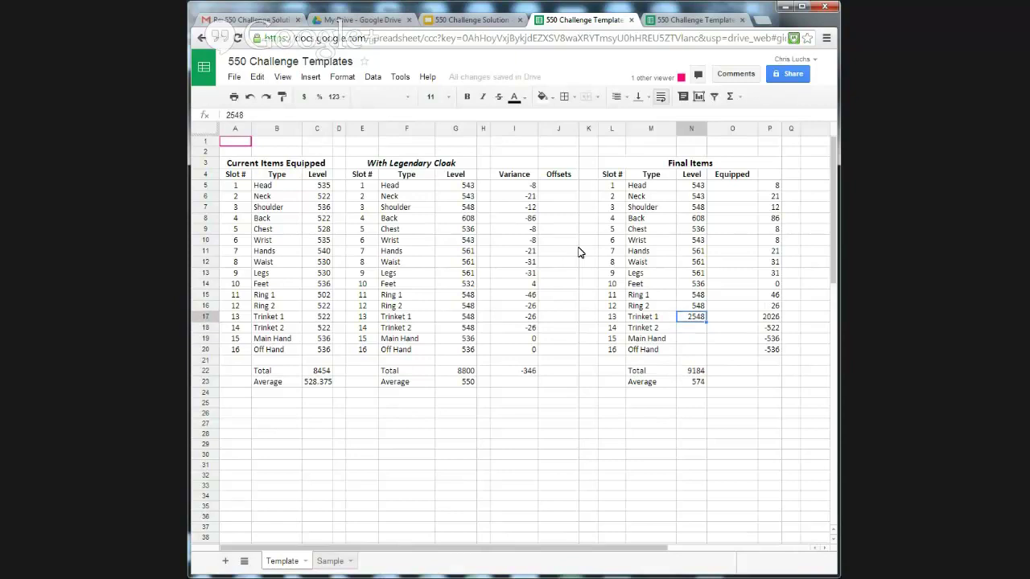
- Set the Final Items level of Trinket 1 and Trinket 2 to 548
type("548")
key("Return")
type("548")
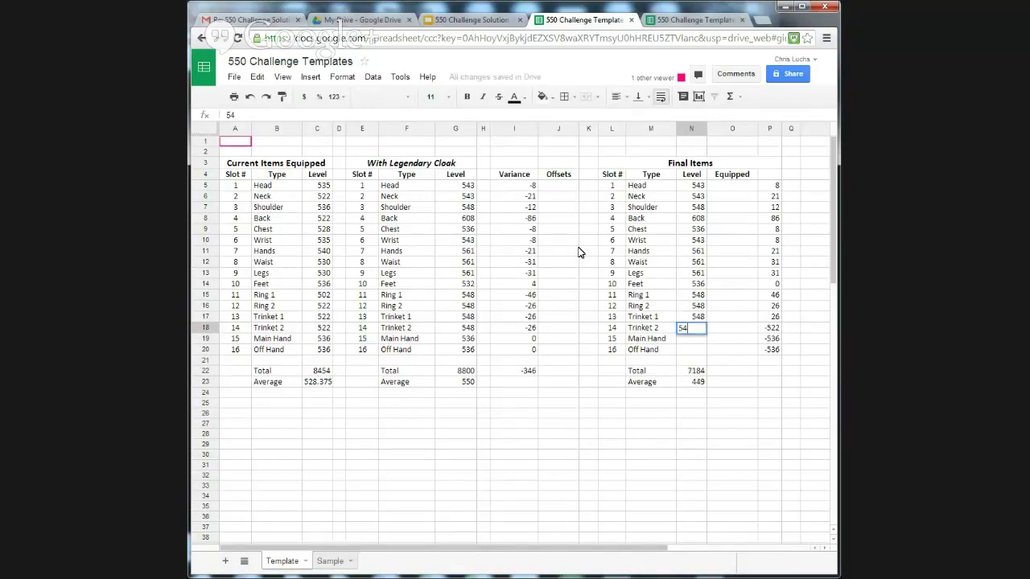
key("Return")
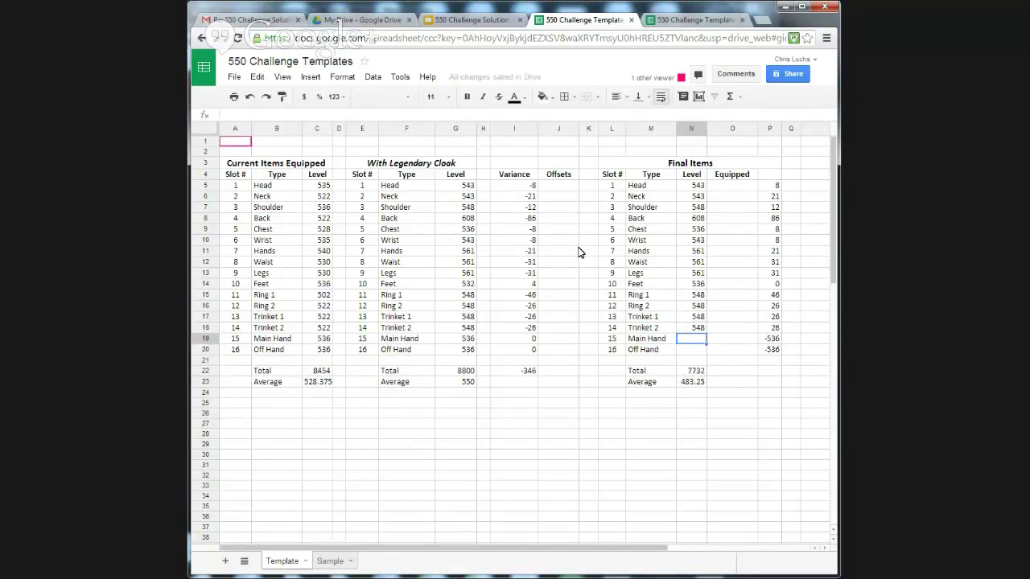
- Set the Final Items level of Main Hand and Off Hand to 536 and check the Final Items total
type("536")
key("Return")
type("536")
key("Return")
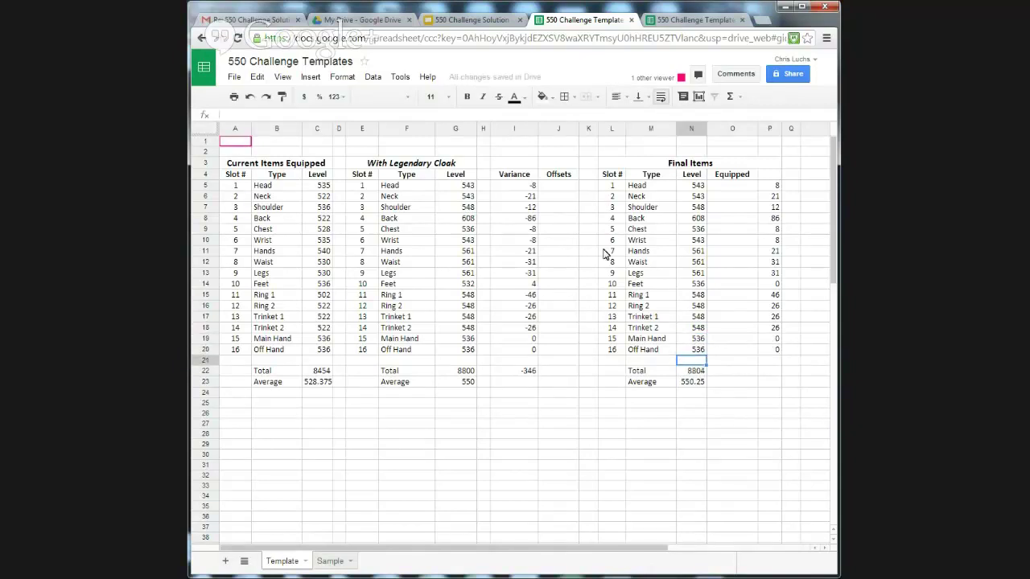
left_click(764, 372)
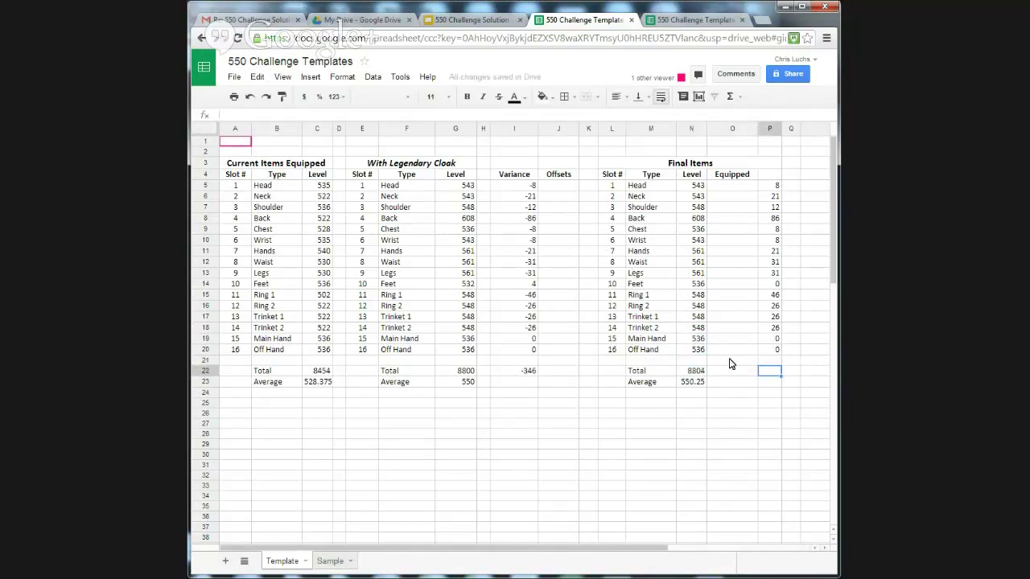
left_click(697, 371)
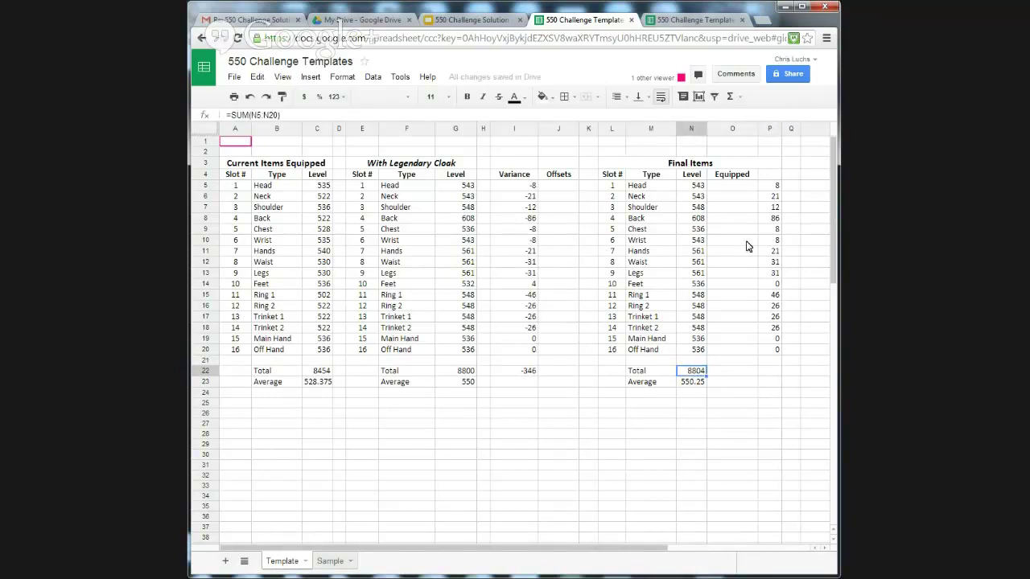
- Highlight the Head row of the Final Items table, from Type through the difference column, in yellow
left_click_drag(646, 188, 772, 190)
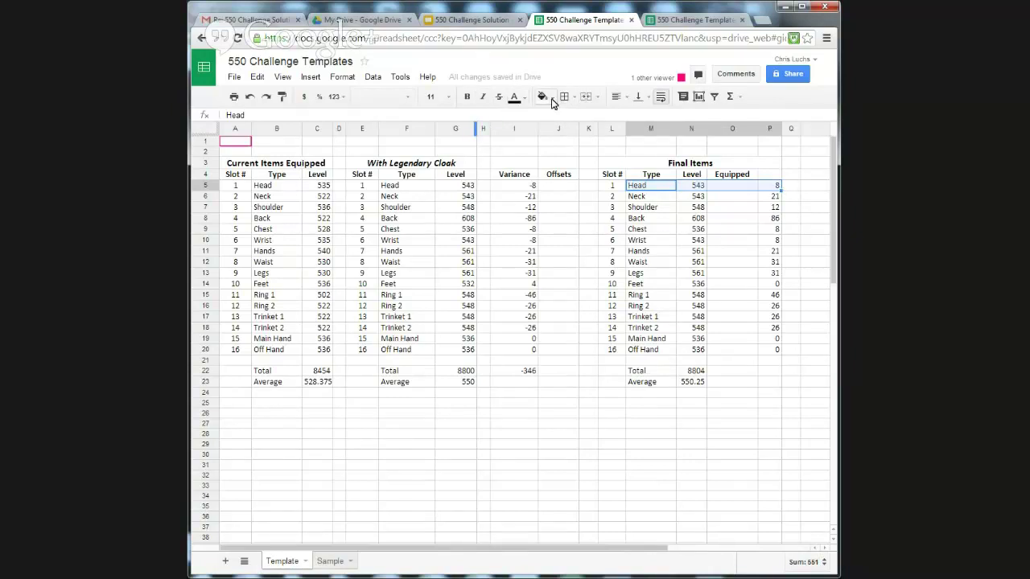
left_click(543, 97)
left_click(582, 150)
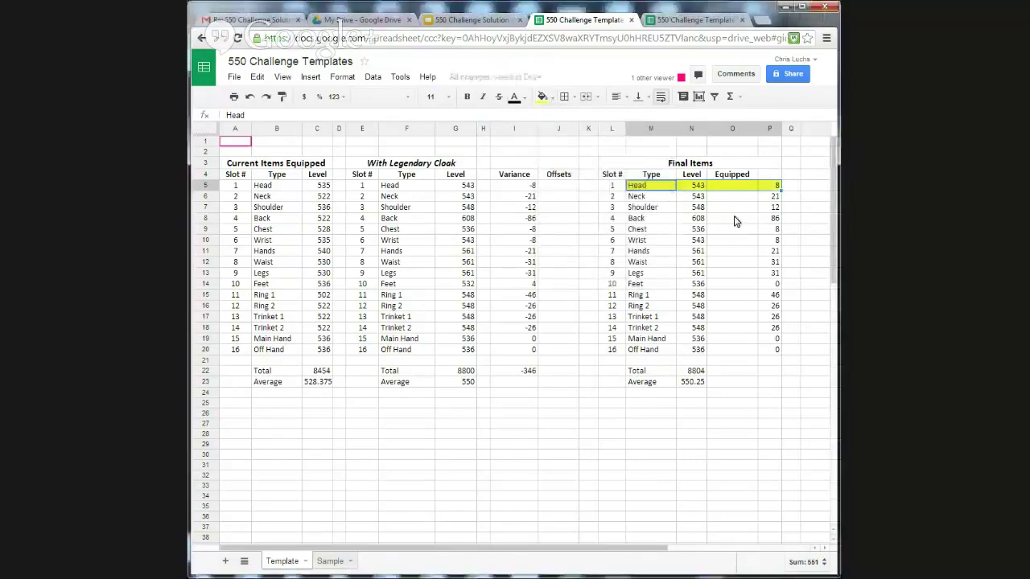
- Fill the Chest and Wrist rows of the Final Items table with yellow, from Type through the difference column
left_click(766, 233)
left_click_drag(700, 232, 619, 232)
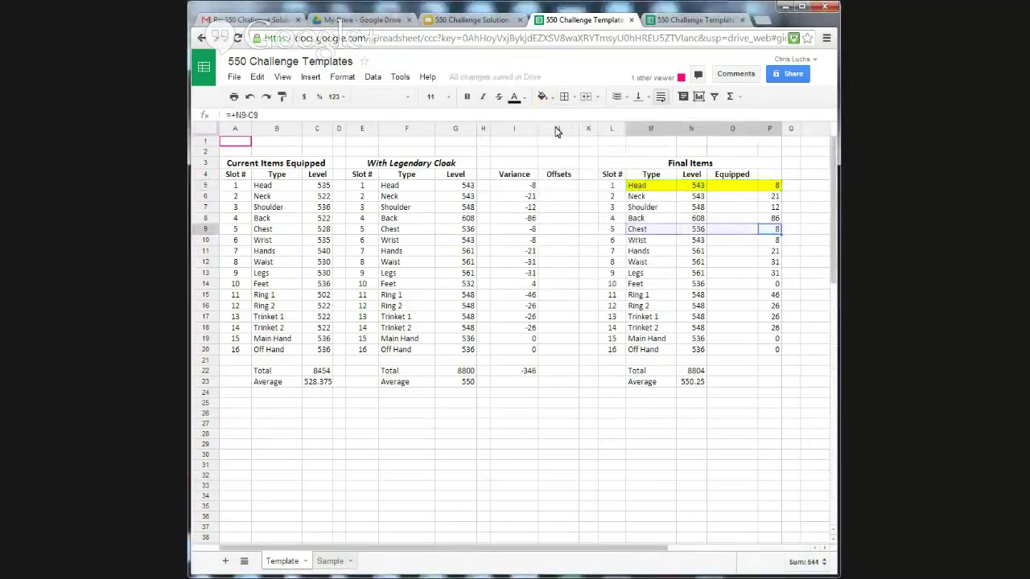
left_click(549, 97)
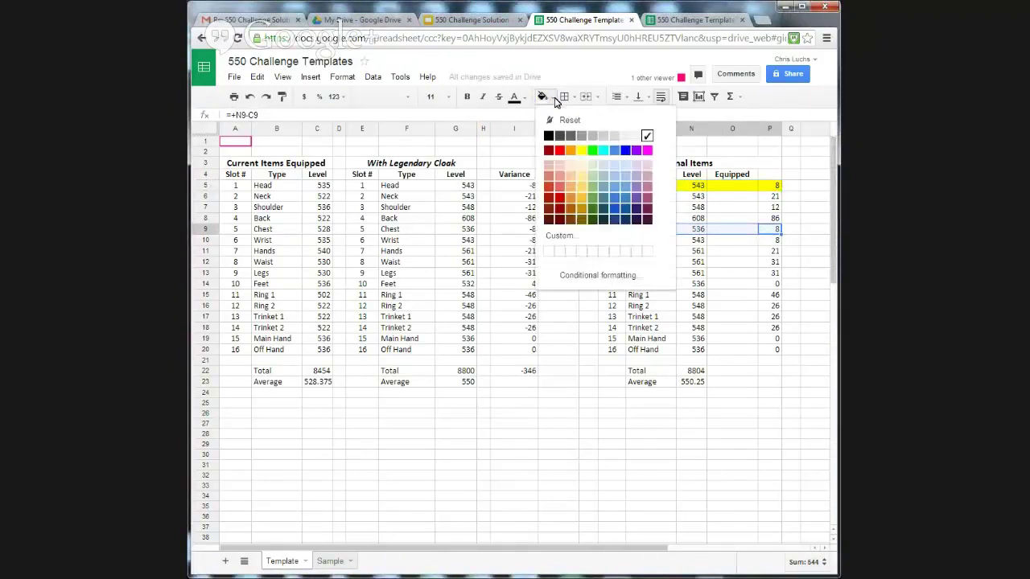
left_click(581, 150)
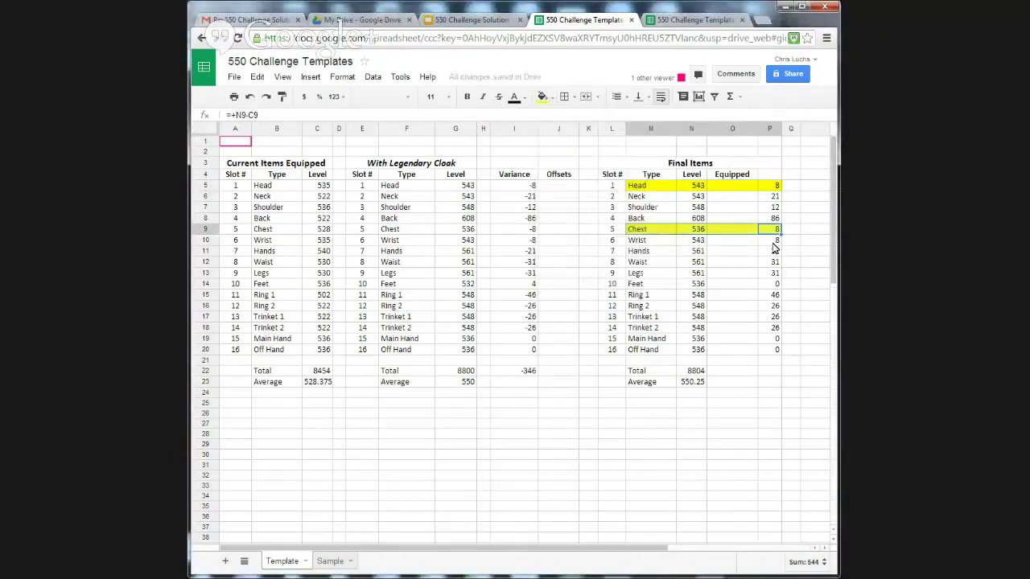
left_click_drag(772, 240, 653, 243)
left_click(544, 97)
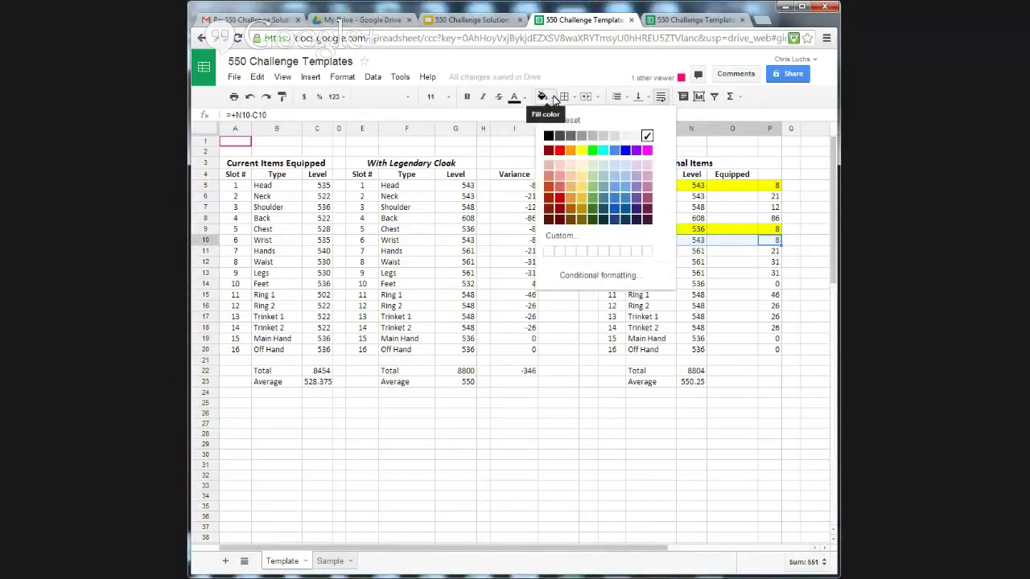
left_click(585, 154)
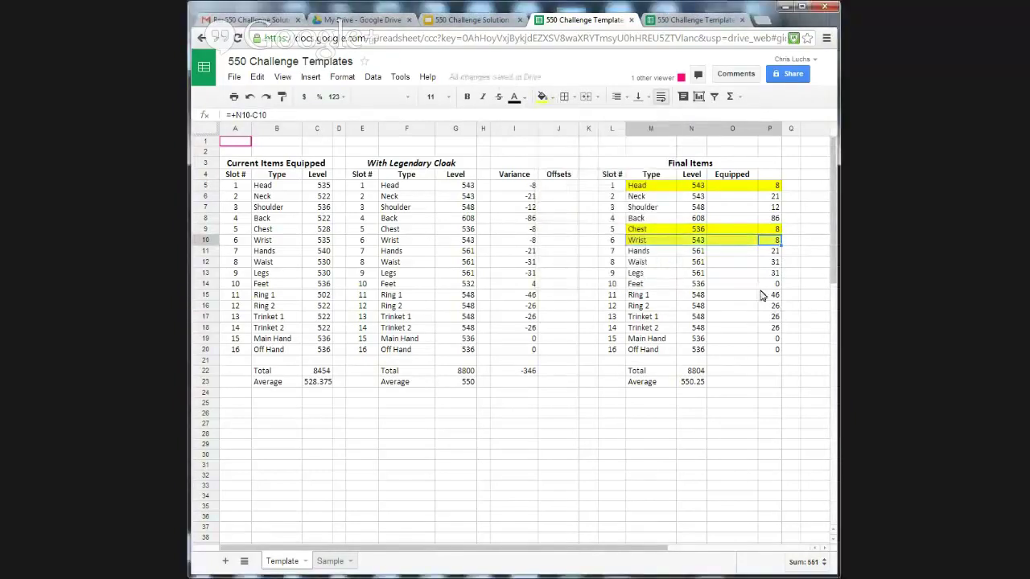
- Mark Feet as equipped in the Final Items table with Y
left_click(769, 284)
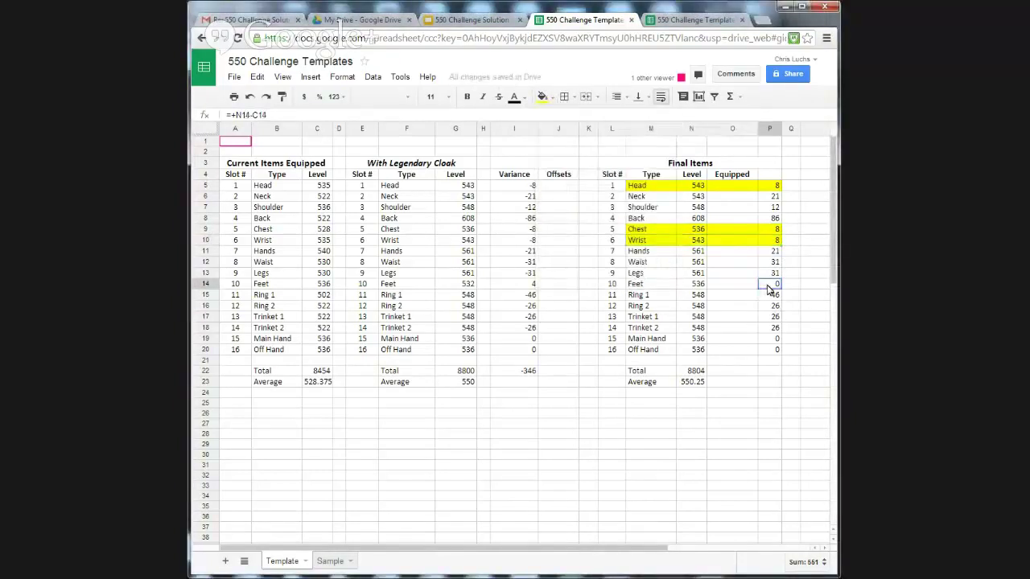
left_click(551, 97)
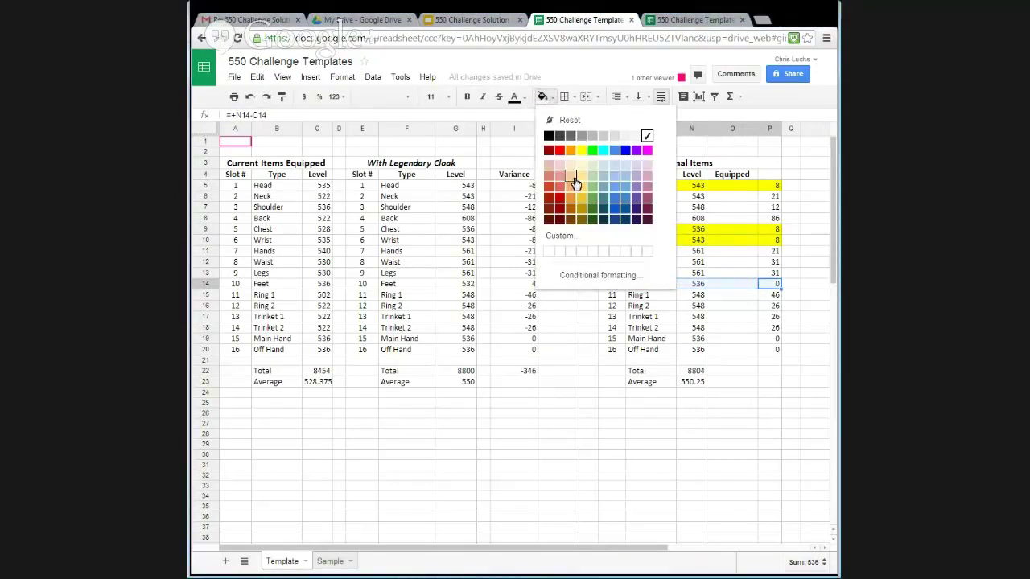
left_click(730, 288)
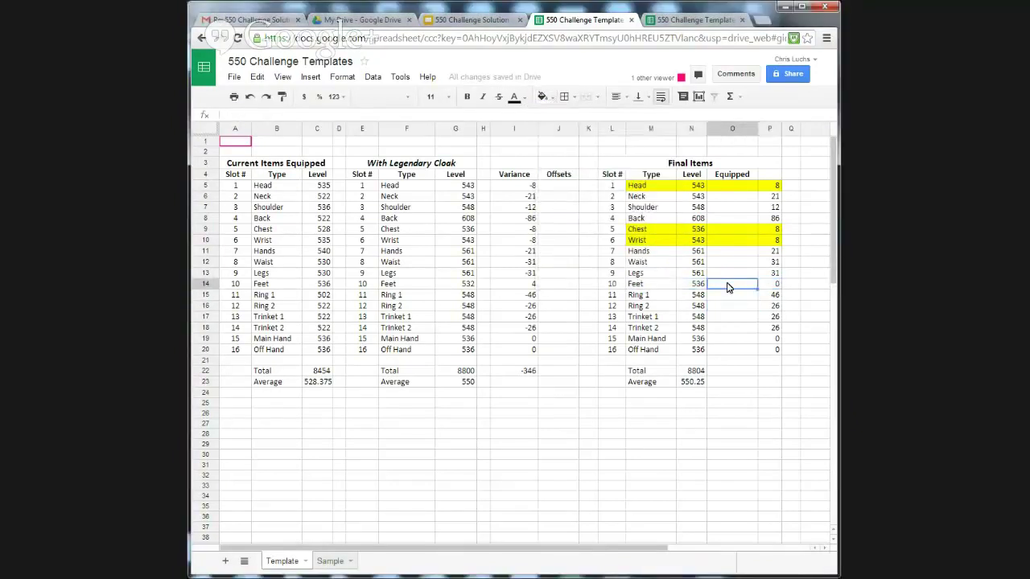
type("Y")
key("Return")
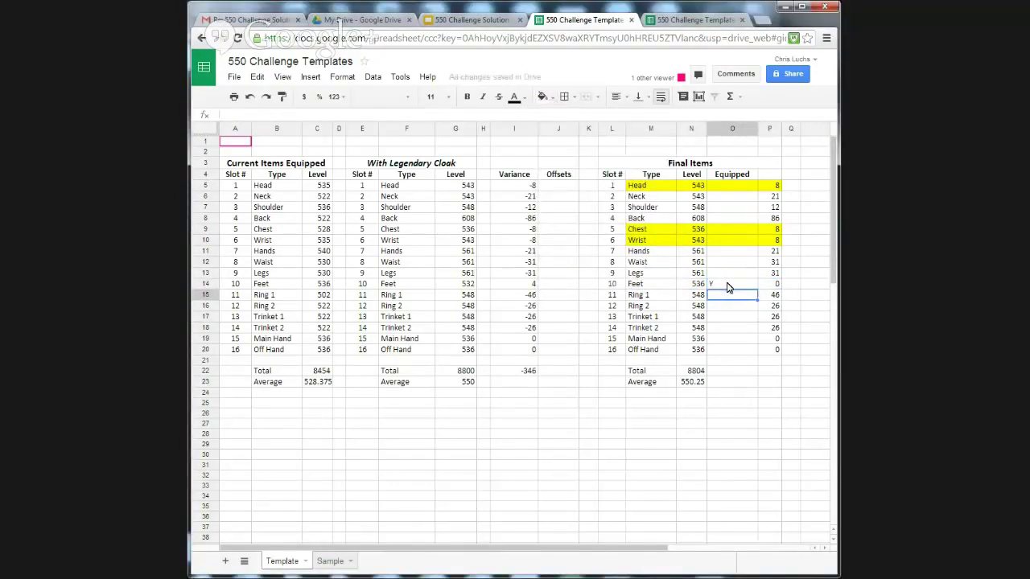
- Enter Y in the Equipped column of the Final Items table for Main Hand and Off Hand
key("Down")
key("Down")
key("Down")
key("Down")
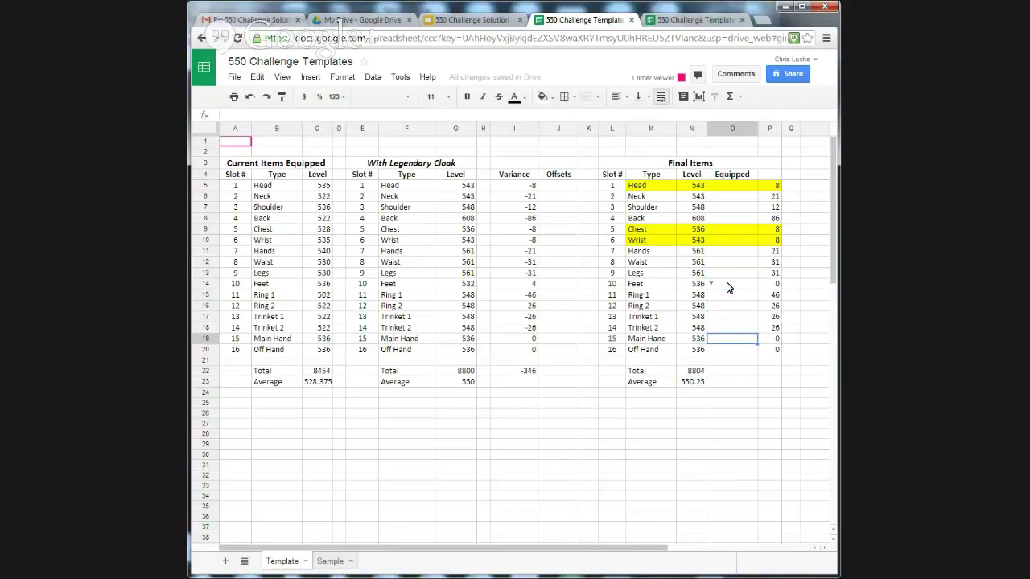
type("Y")
key("Return")
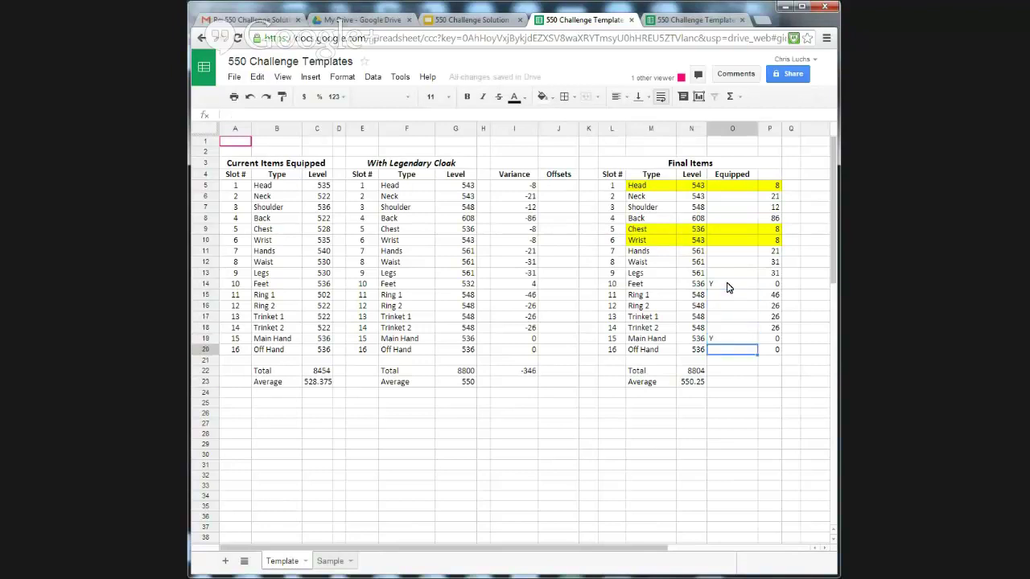
type("Y")
key("Up")
key("Up")
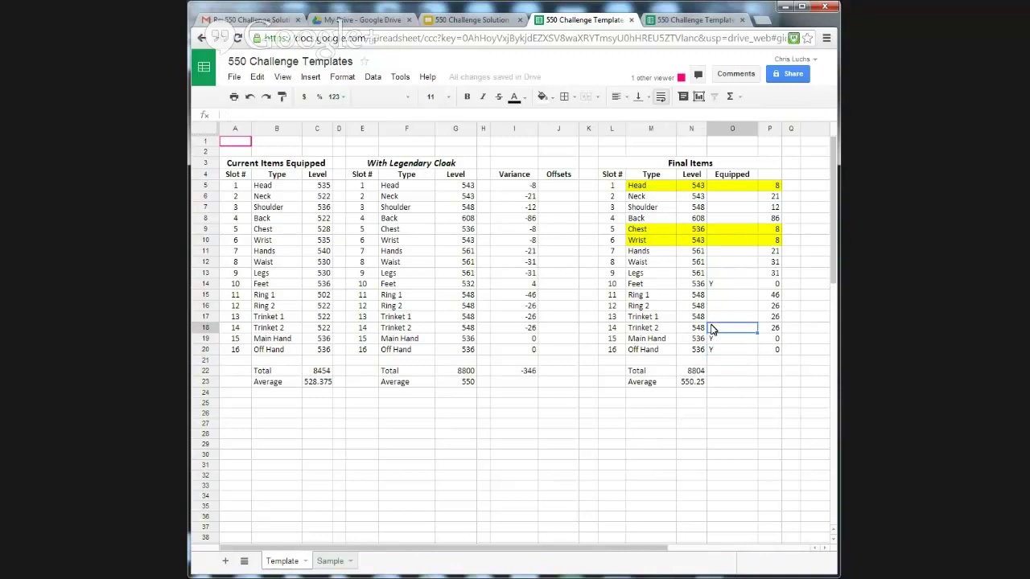
left_click(689, 234)
left_click(709, 219)
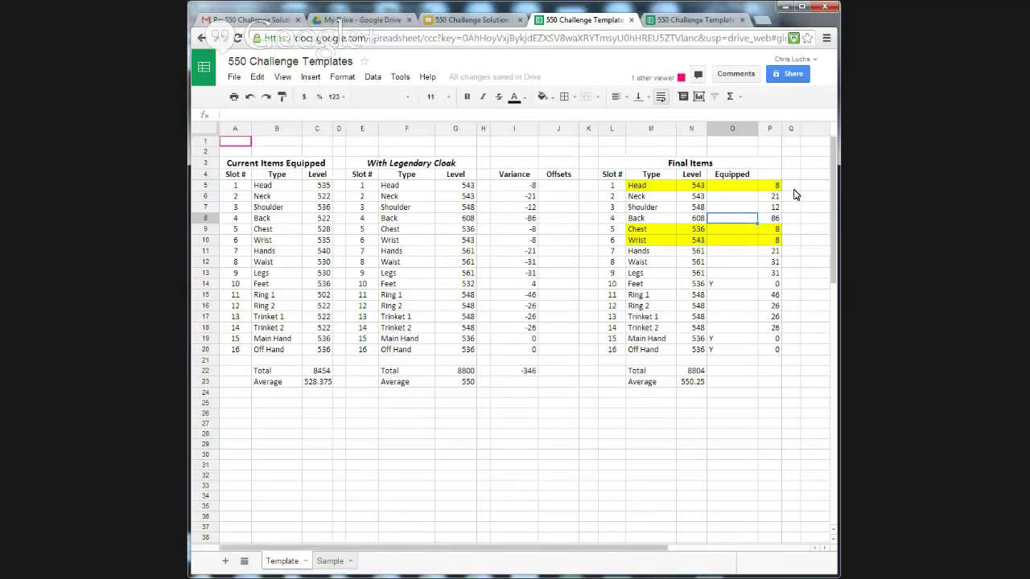
left_click(795, 190)
left_click(794, 179)
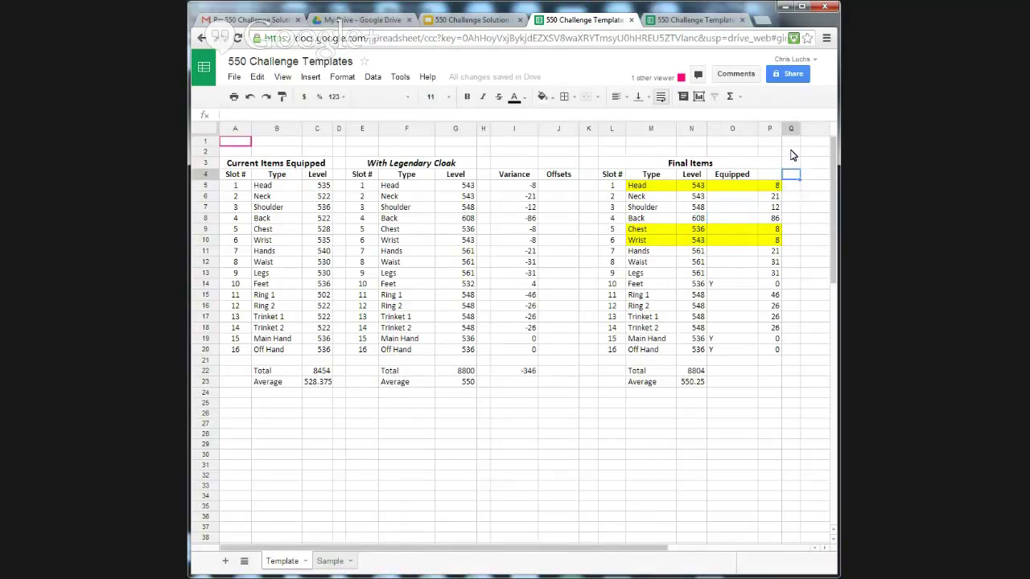
left_click(792, 185)
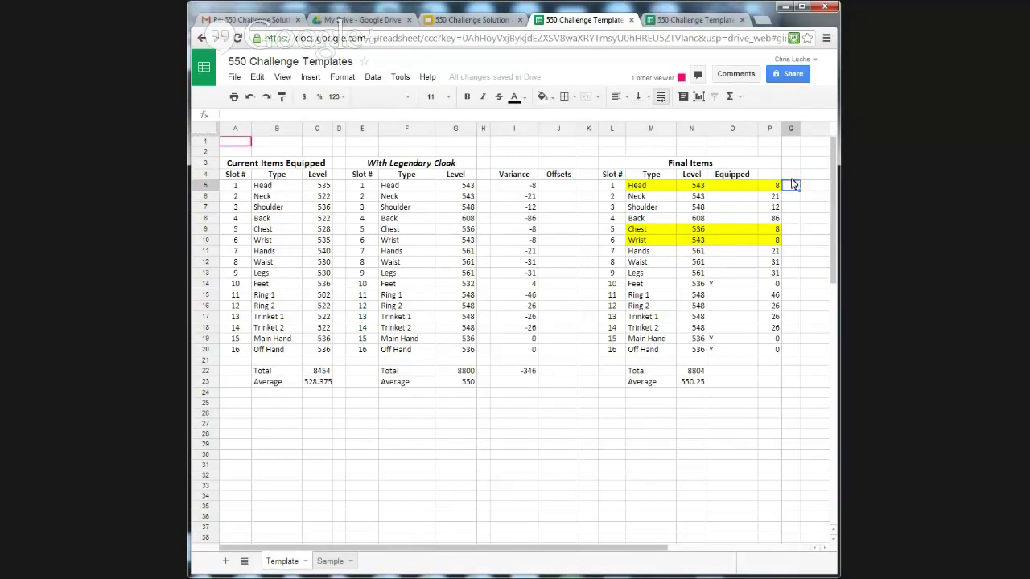
left_click(793, 177)
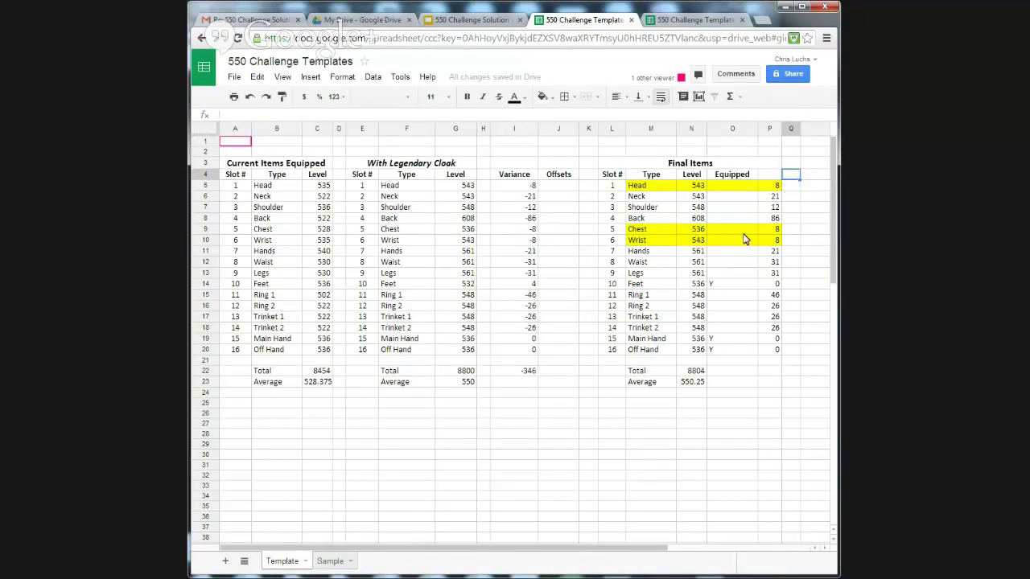
- Review the Neck and Shoulder entries of the Final Items table, comparing their planned levels, equipped status and required increases
left_click(712, 199)
left_click(692, 198)
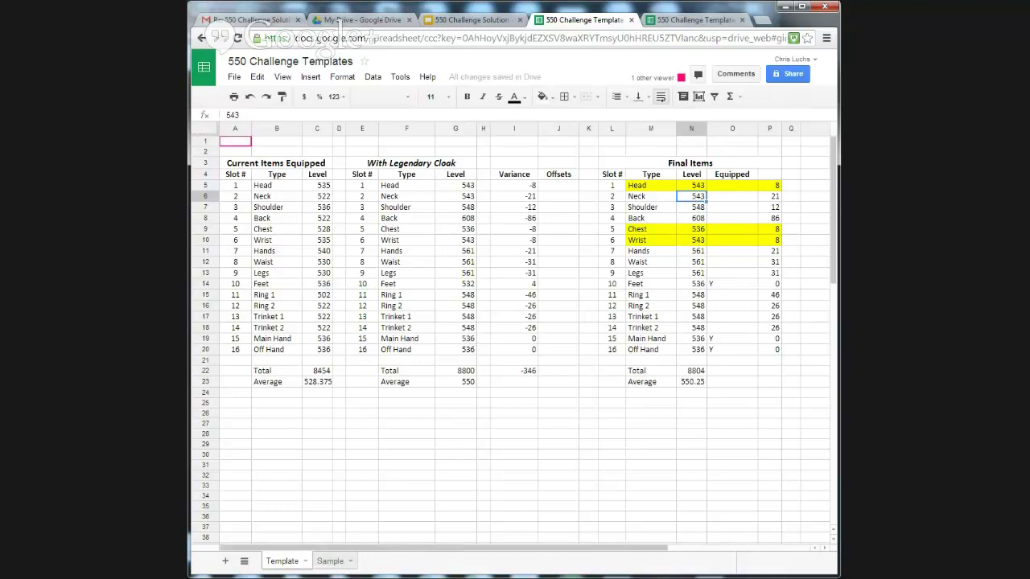
left_click(700, 210)
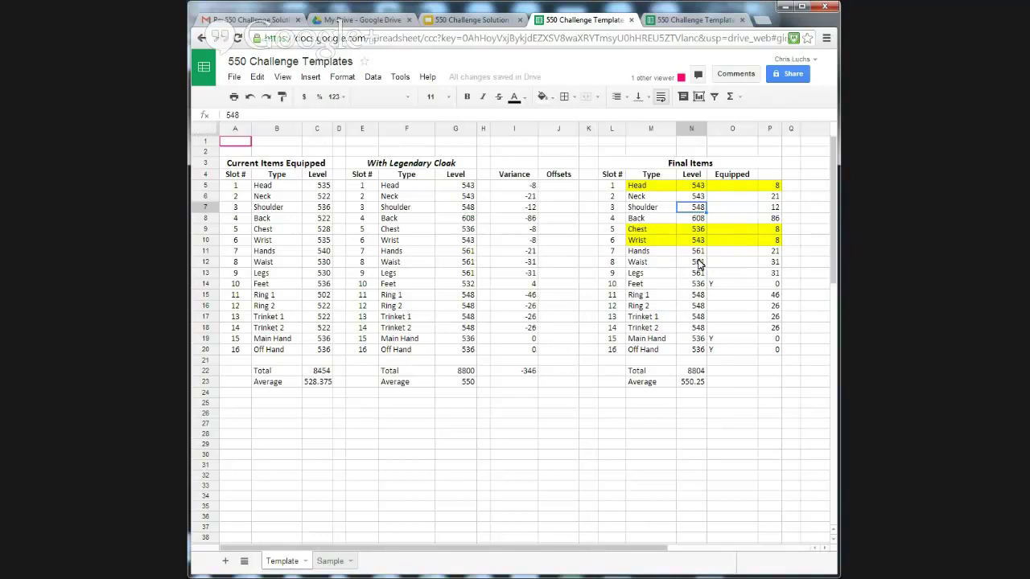
scroll(696, 269, "down", 1)
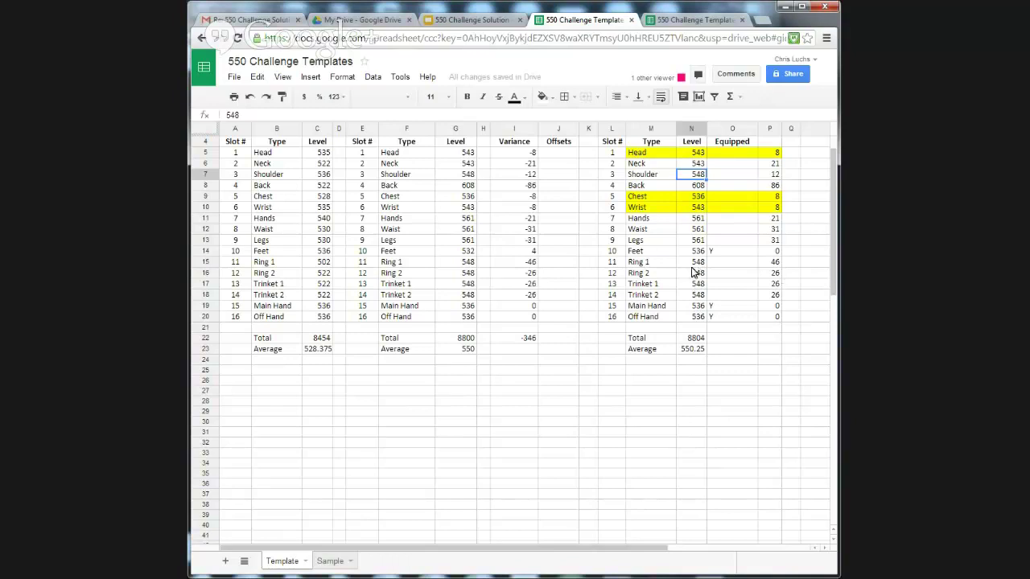
scroll(693, 269, "up", 1)
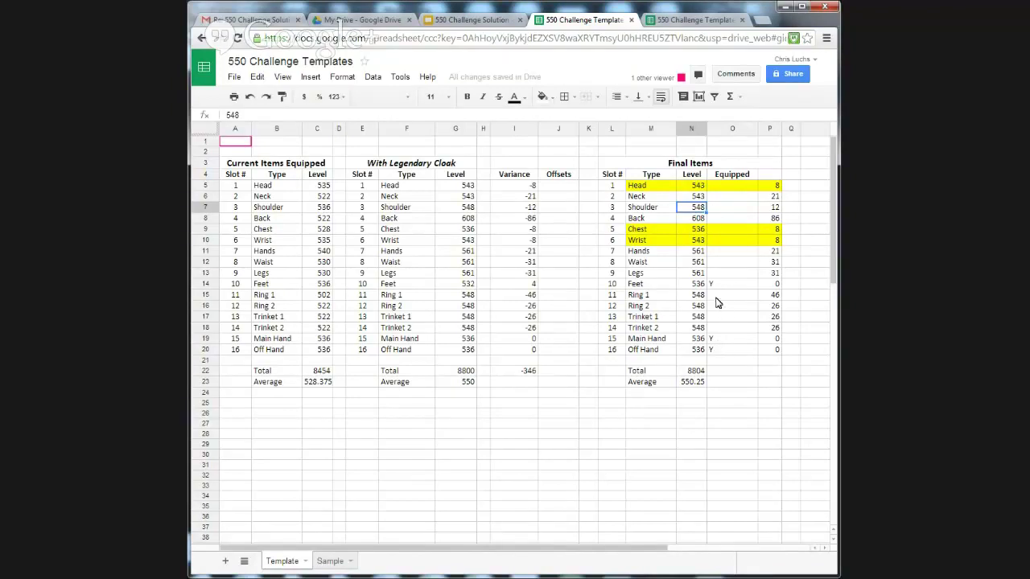
left_click(739, 201)
left_click(699, 202)
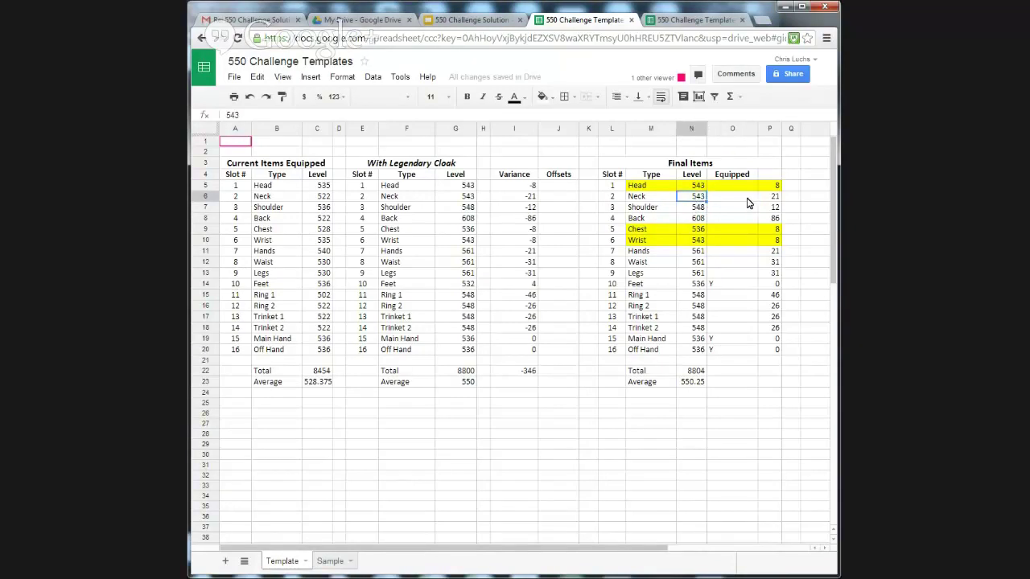
left_click(747, 202)
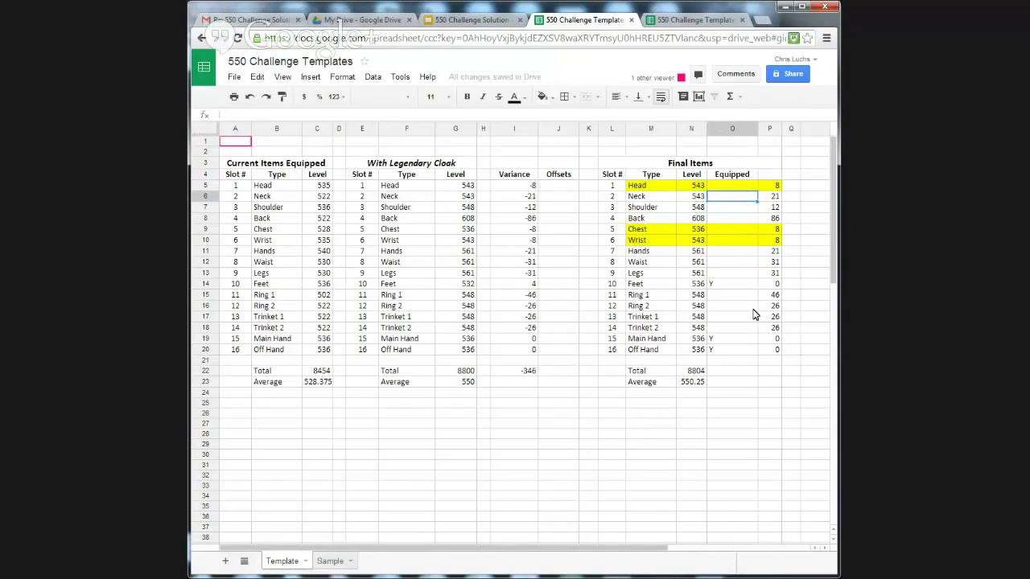
left_click(647, 200)
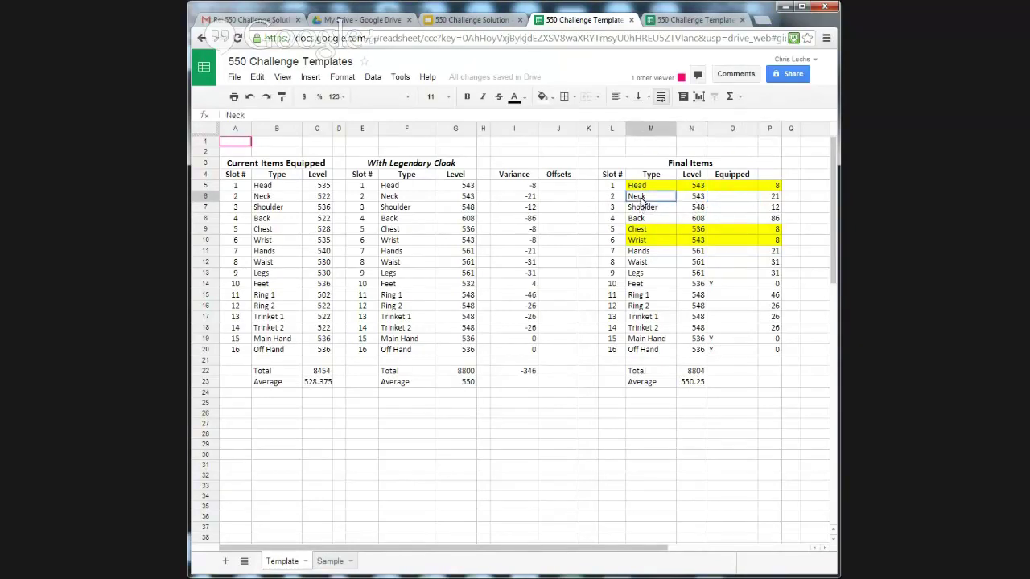